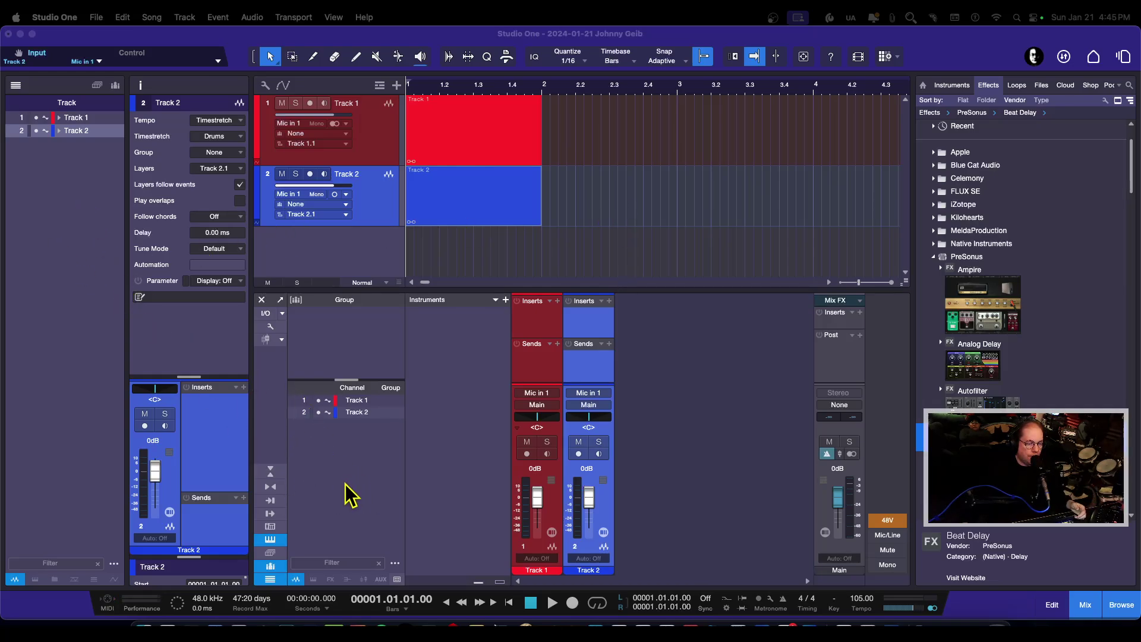
{"action": "left_click", "coordinate": [267, 582]}
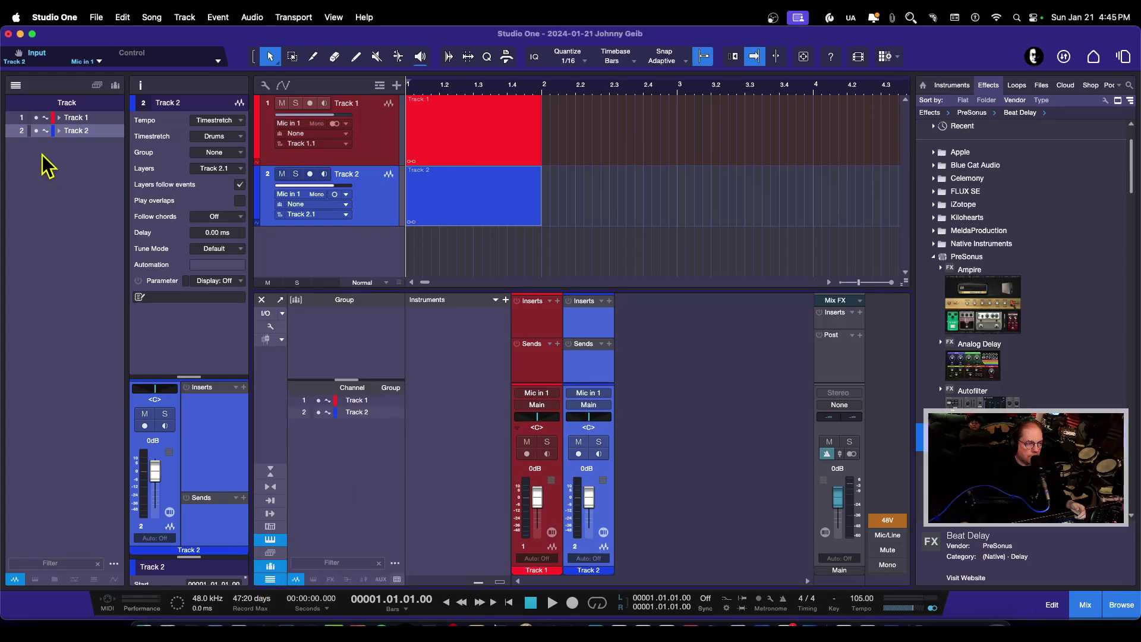
{"action": "left_click", "coordinate": [16, 85]}
{"action": "left_click", "coordinate": [17, 85]}
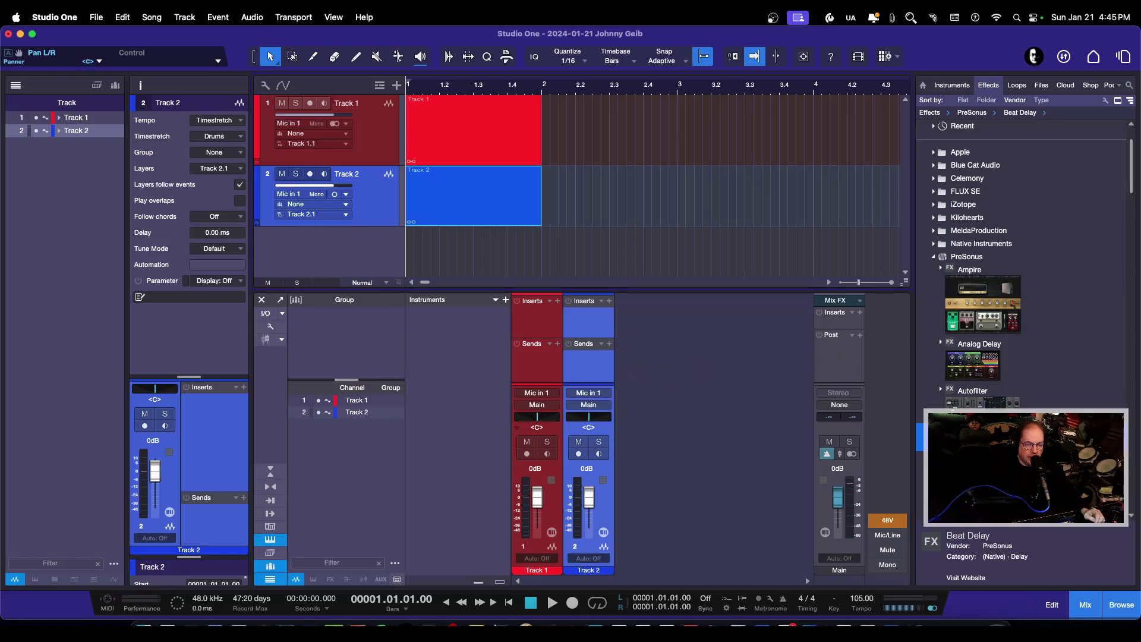
- Add Beat Delay as a send effect on Track 1 with its own FX channel, and copy that send to Track 2
{"action": "left_click_drag", "start_coordinate": [963, 434], "coordinate": [531, 362]}
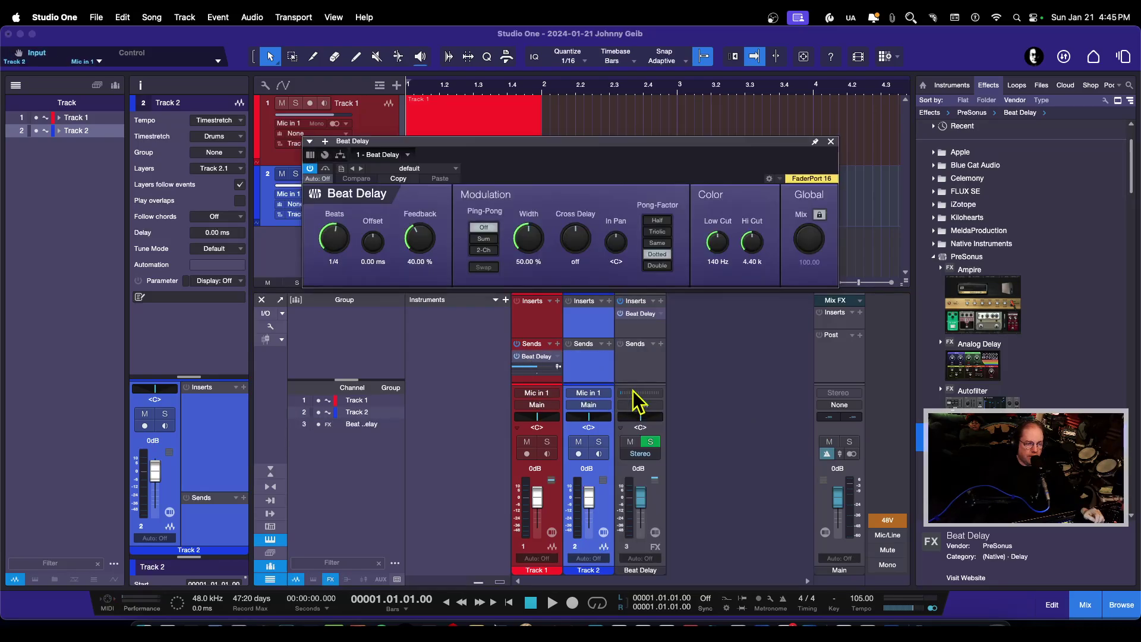
{"action": "left_click", "coordinate": [831, 141]}
{"action": "right_click", "coordinate": [738, 377]}
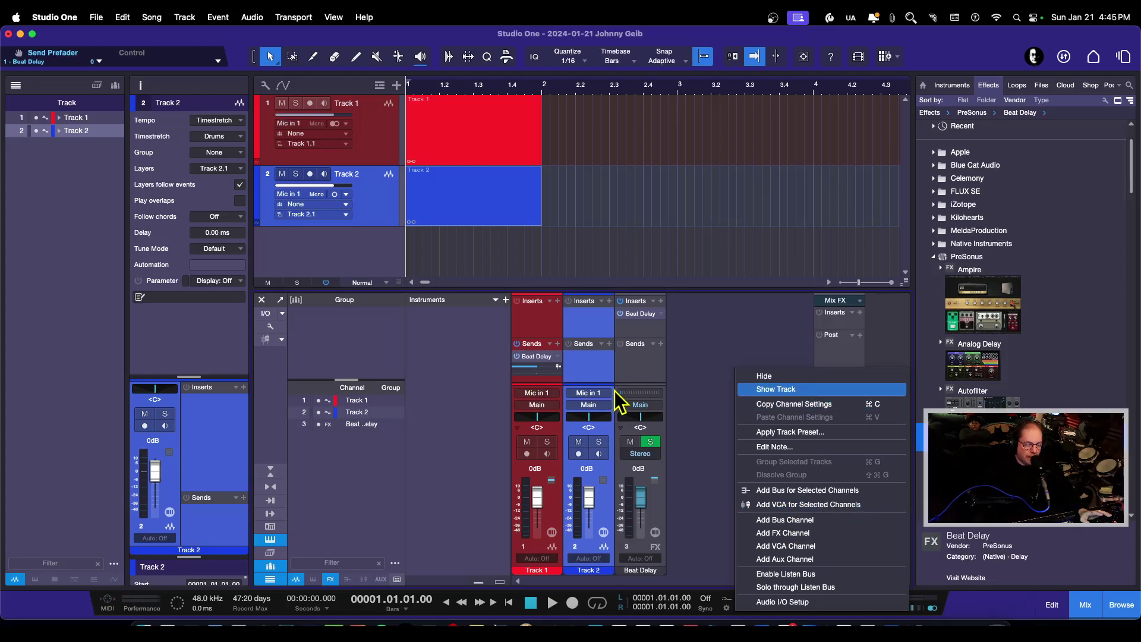
{"action": "left_click", "coordinate": [703, 357]}
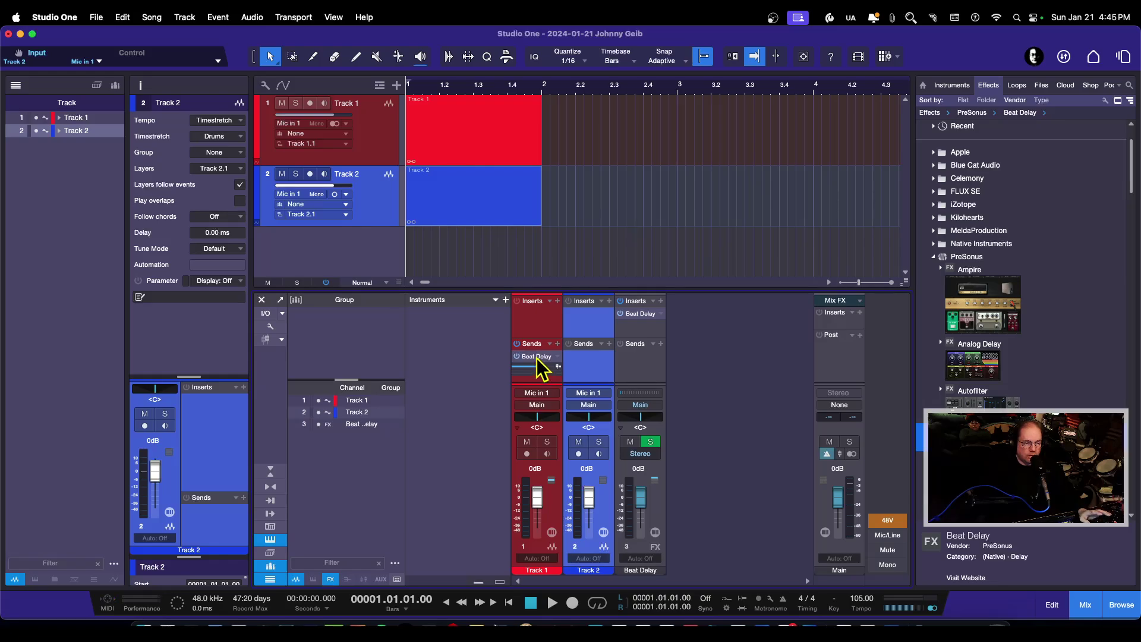
{"action": "left_click_drag", "start_coordinate": [544, 368], "coordinate": [600, 366]}
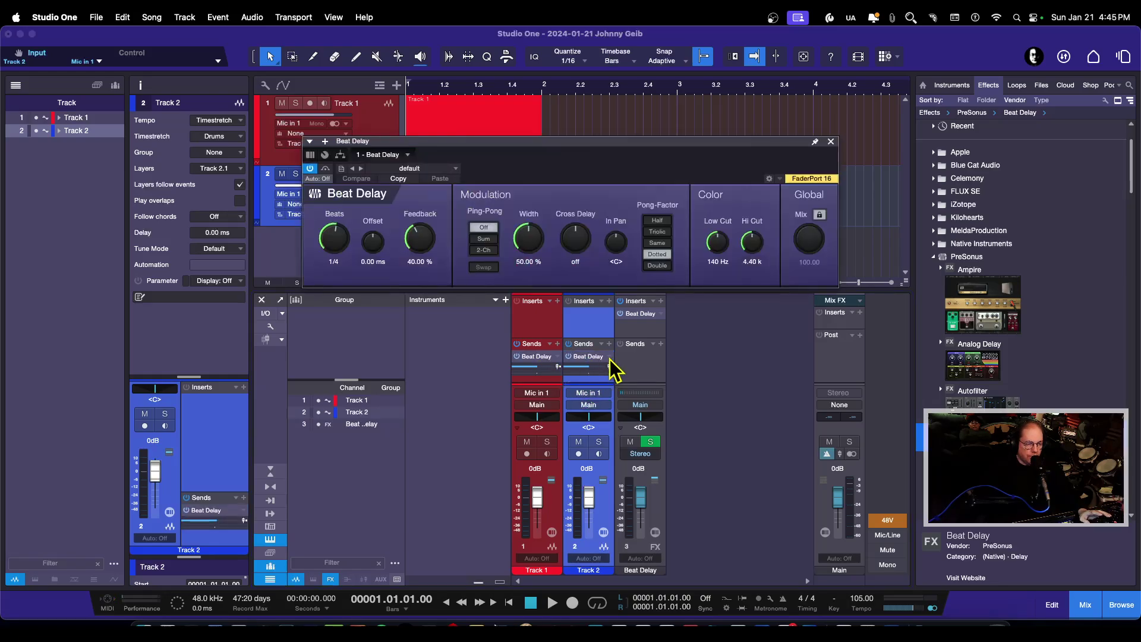
{"action": "left_click", "coordinate": [831, 142]}
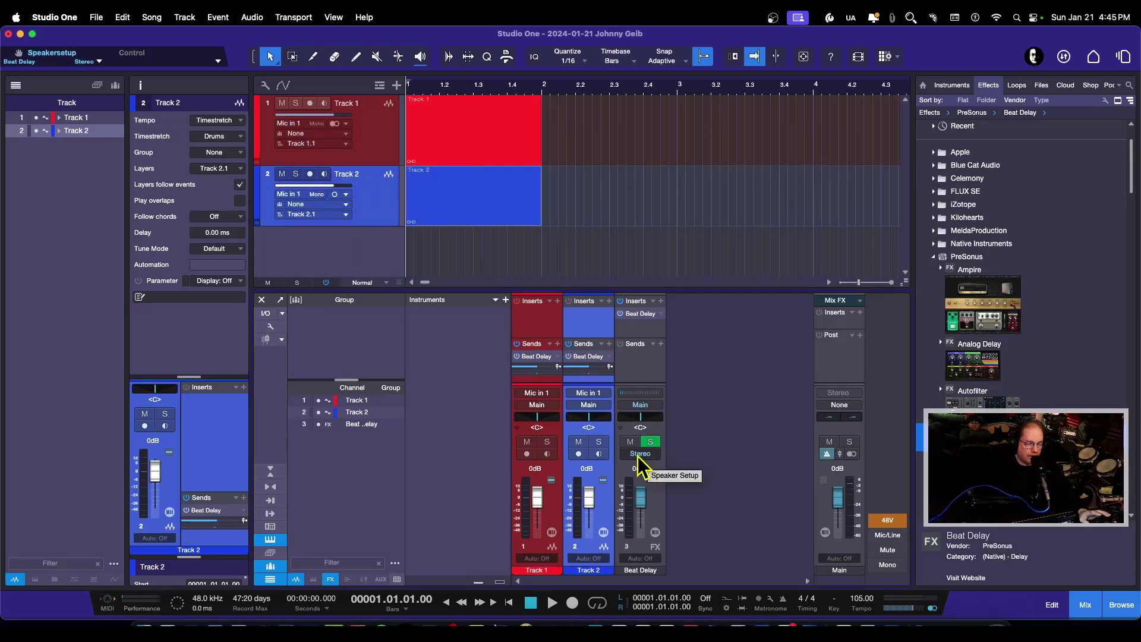
- Lower the Beat Delay FX channel's volume to -6.3 dB, and close and reopen the mix console
{"action": "mouse_move", "coordinate": [642, 507]}
{"action": "left_mouse_down"}
{"action": "mouse_move", "coordinate": [644, 525]}
{"action": "mouse_move", "coordinate": [644, 515]}
{"action": "left_mouse_up"}
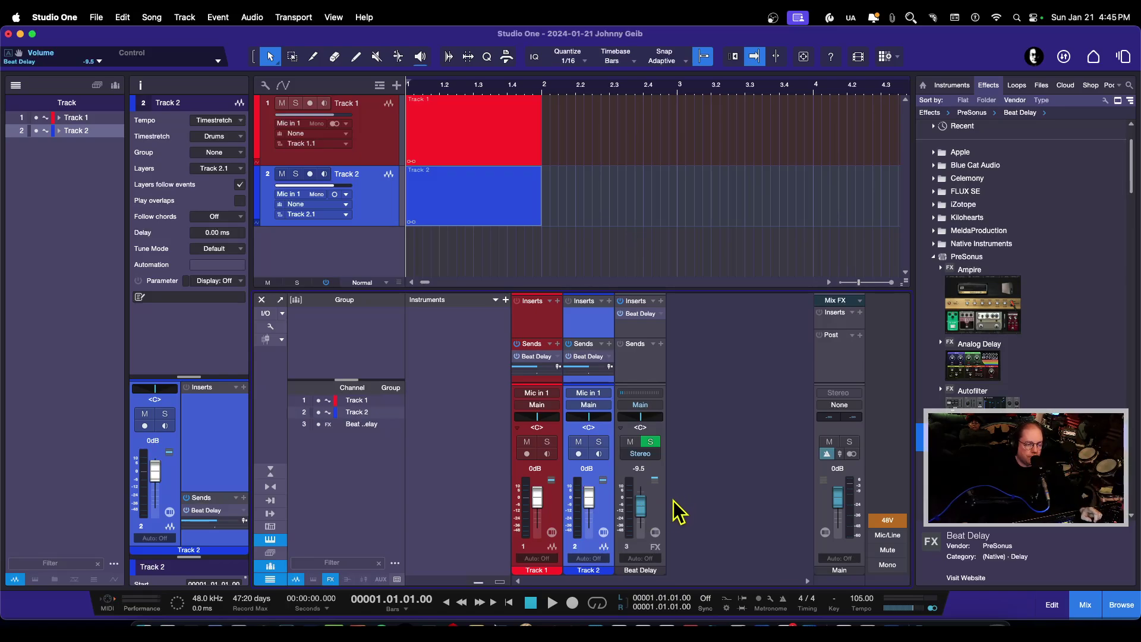
{"action": "left_click_drag", "start_coordinate": [640, 513], "coordinate": [640, 508]}
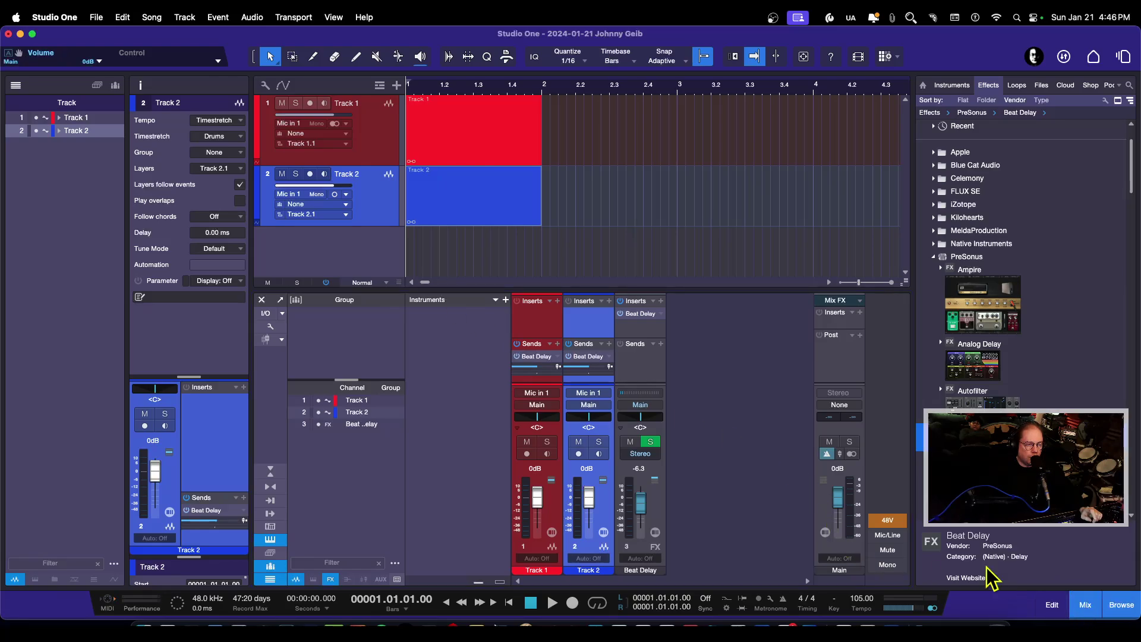
{"action": "left_click", "coordinate": [1089, 611]}
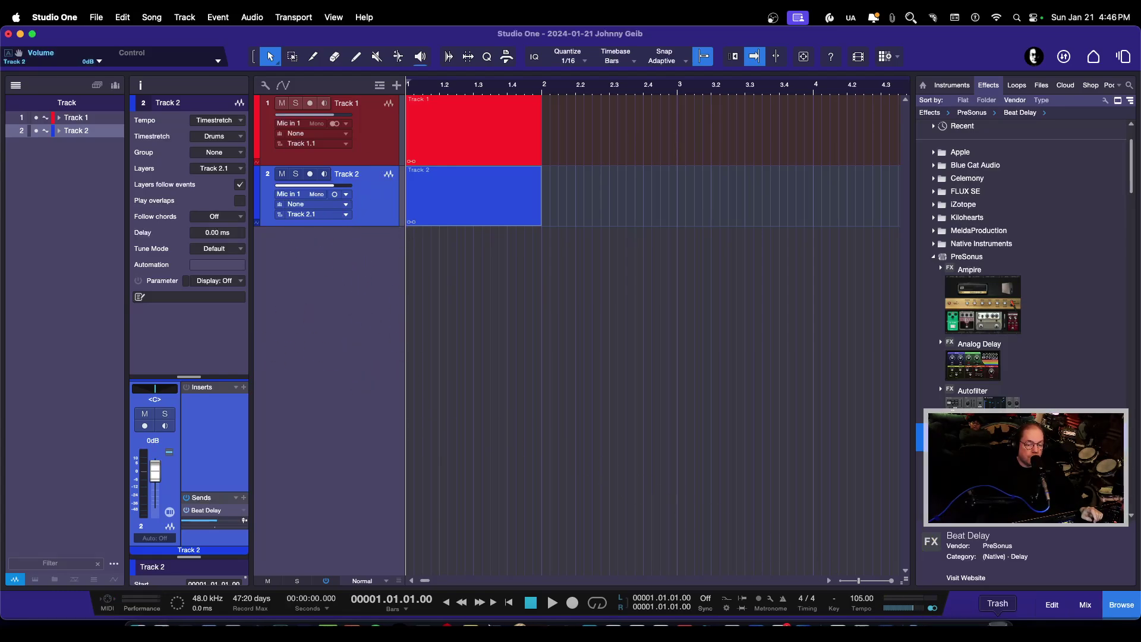
{"action": "left_click", "coordinate": [1083, 607]}
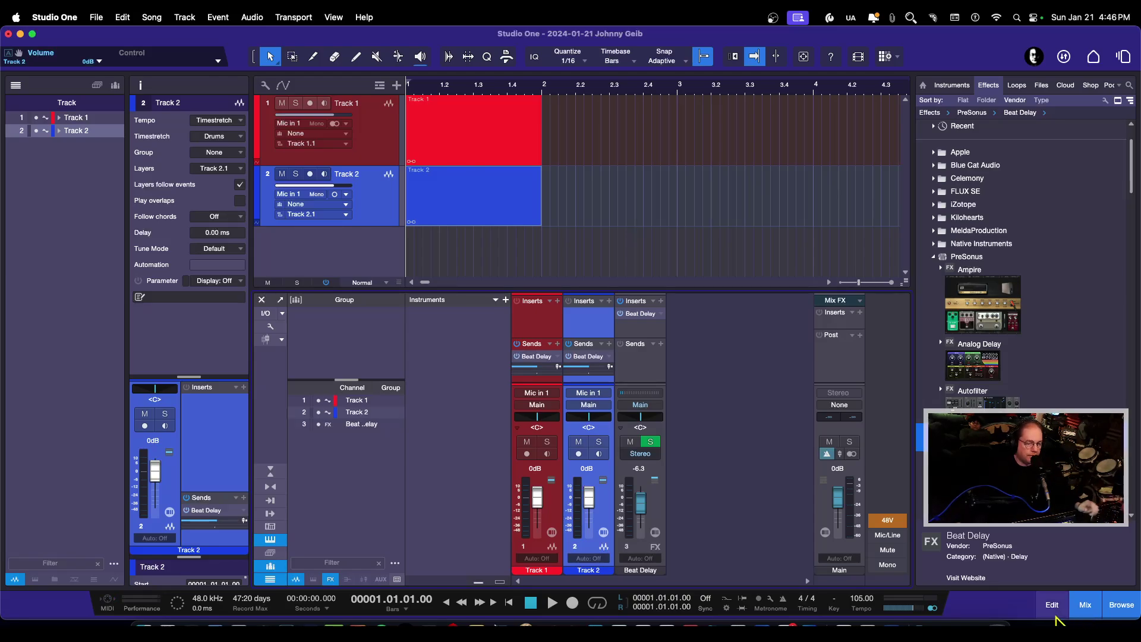
- Examine the context options of the Beat Delay channel, its volume fader and its insert for a way to show it as a track
{"action": "right_click", "coordinate": [641, 508]}
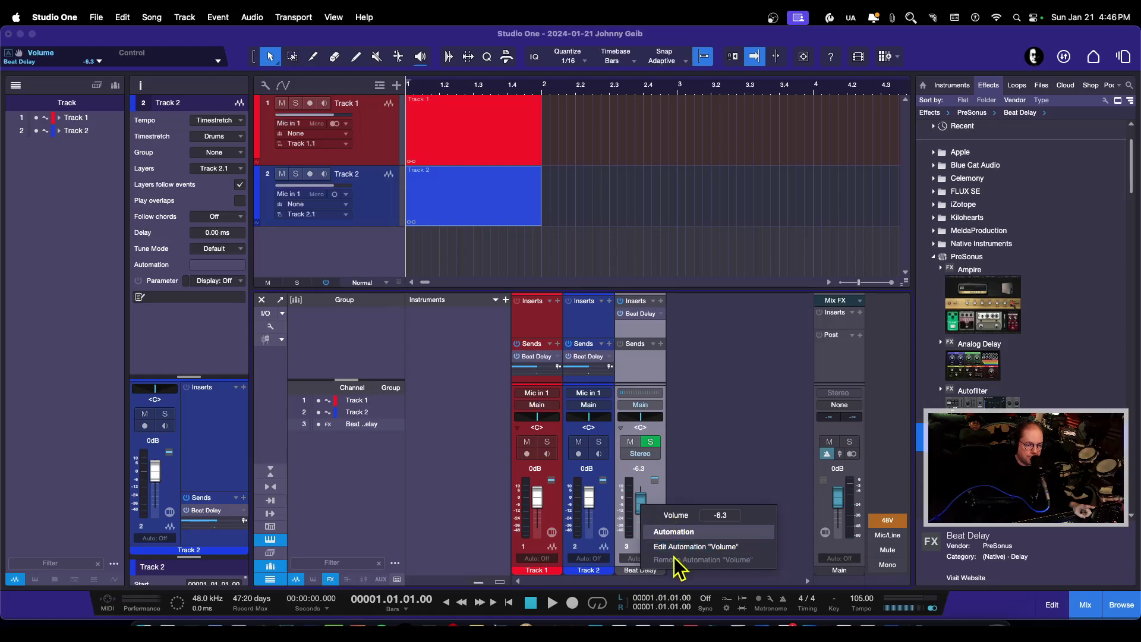
{"action": "left_click", "coordinate": [656, 493]}
{"action": "right_click", "coordinate": [659, 495]}
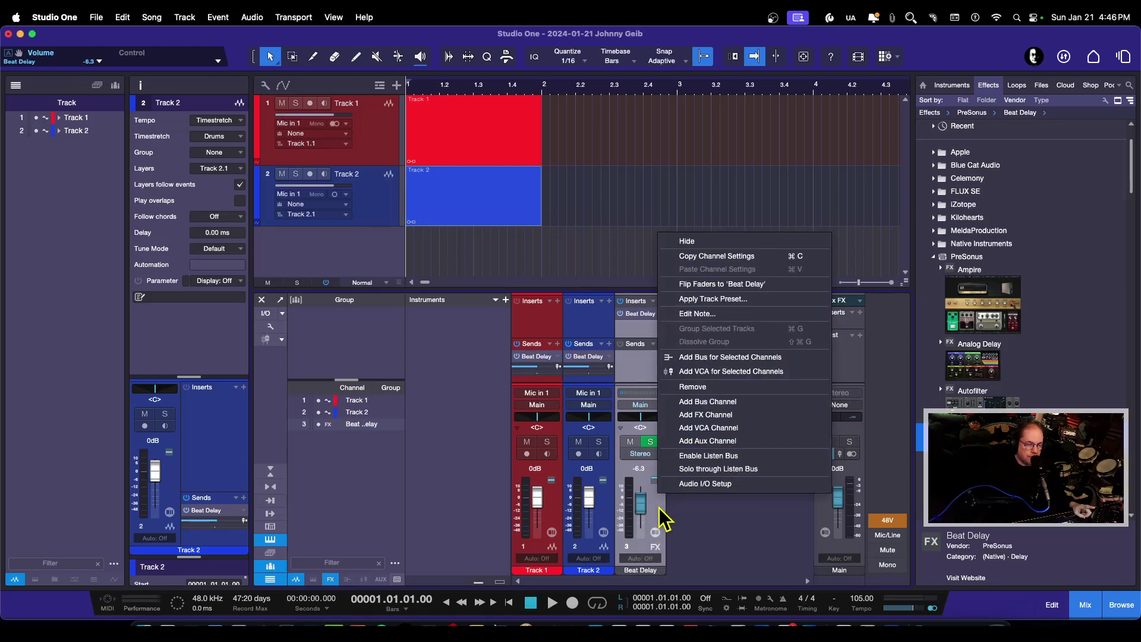
{"action": "left_click", "coordinate": [660, 506]}
{"action": "right_click", "coordinate": [650, 373]}
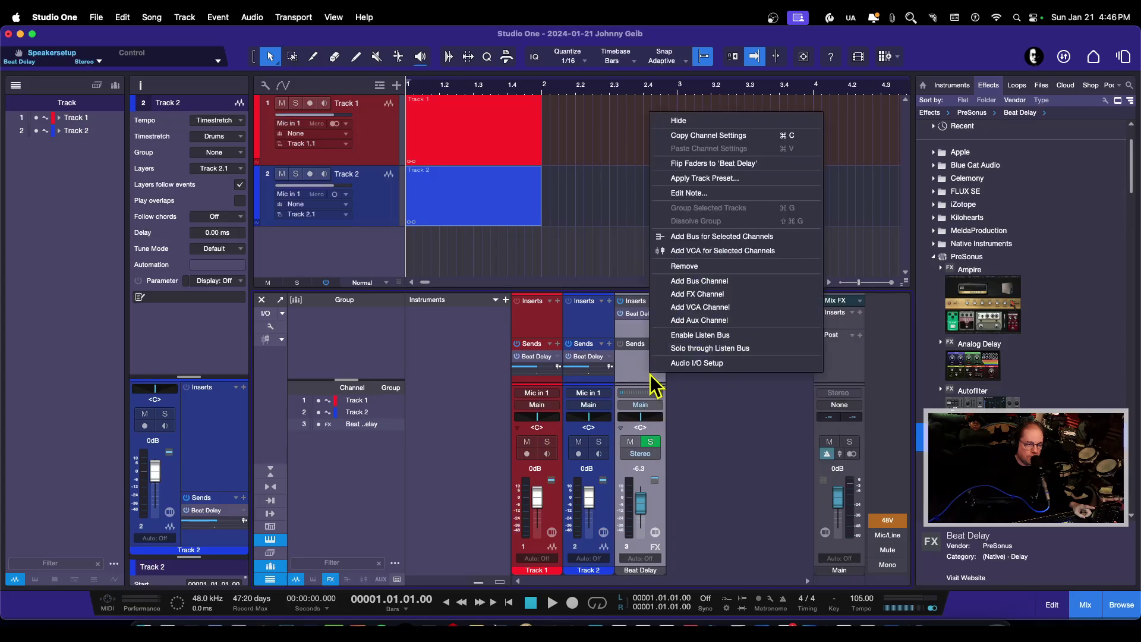
{"action": "left_click", "coordinate": [708, 453]}
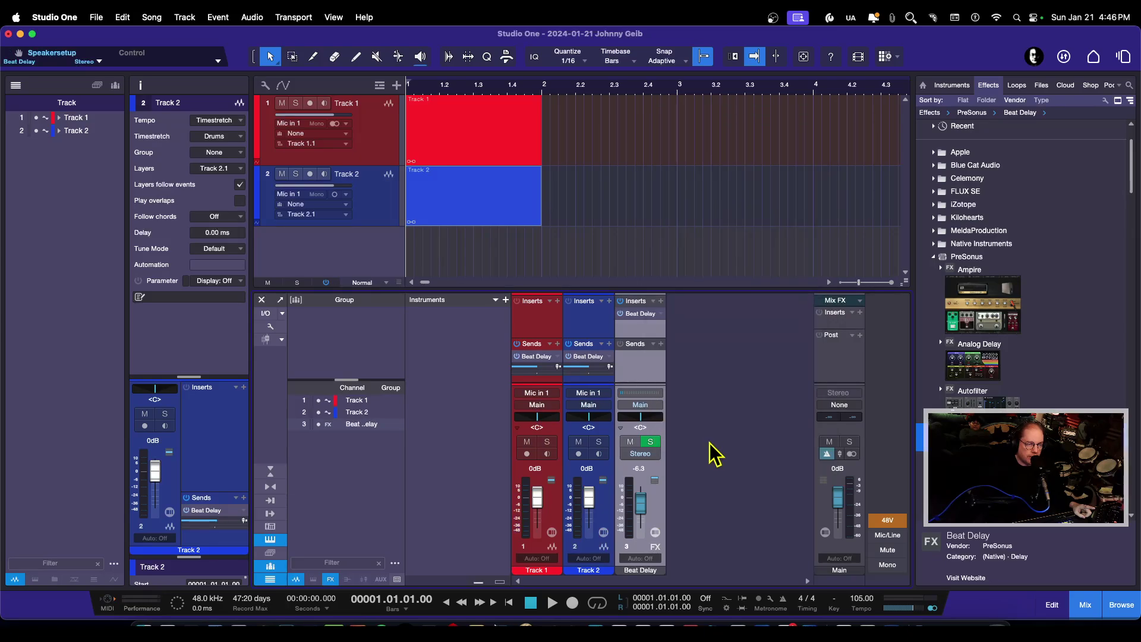
{"action": "right_click", "coordinate": [641, 314]}
{"action": "left_click", "coordinate": [755, 494]}
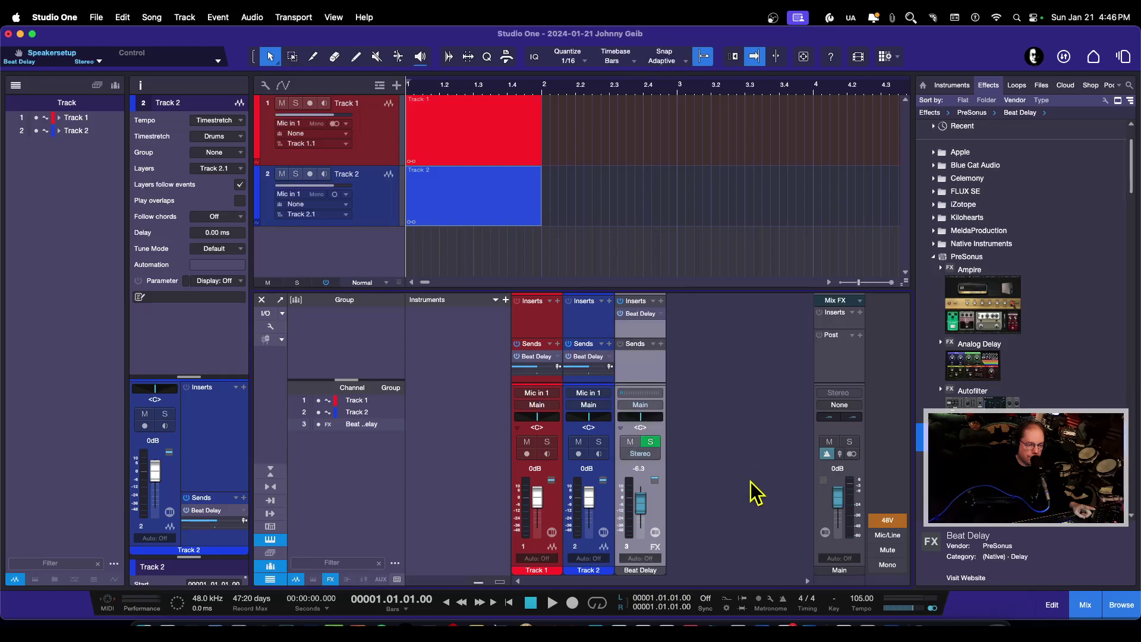
- Show the Beat Delay channel in the arrangement by editing its Volume automation, and make the new track slightly taller
{"action": "right_click", "coordinate": [641, 502]}
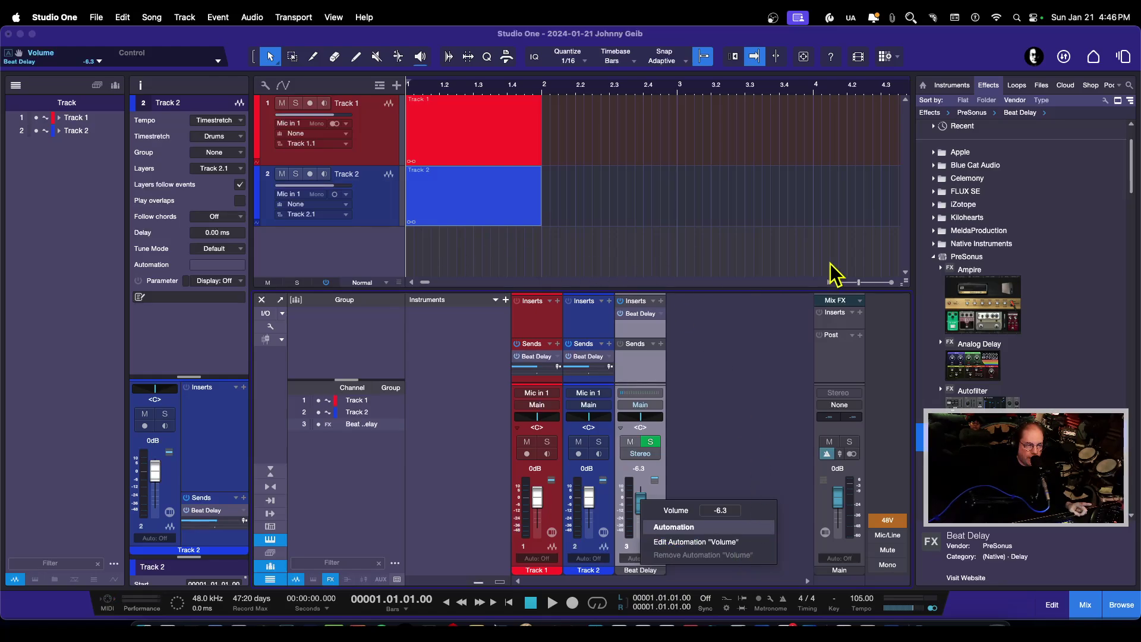
{"action": "left_click", "coordinate": [684, 542]}
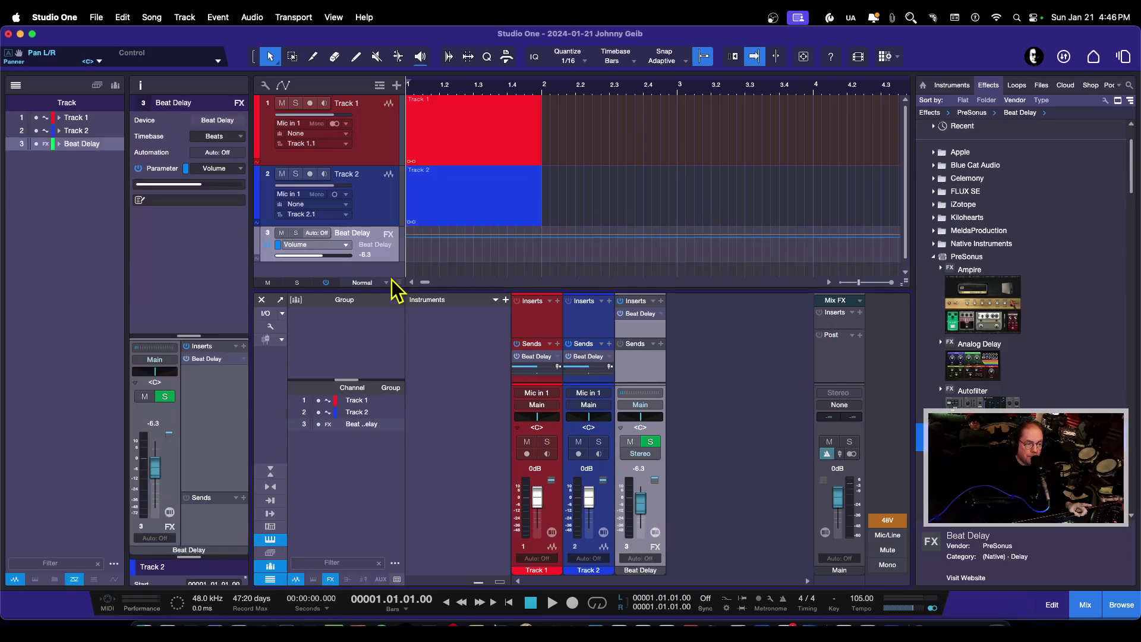
{"action": "left_click_drag", "start_coordinate": [386, 261], "coordinate": [383, 267]}
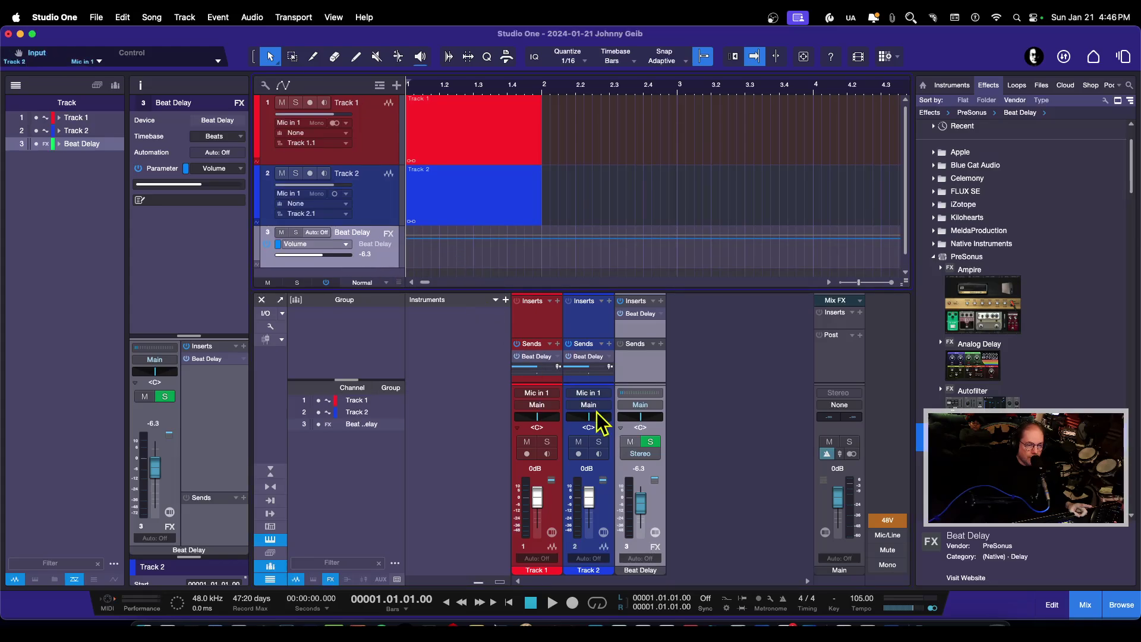
- Hide the Beat Delay channel from the mix console and make it visible again from the track list
{"action": "right_click", "coordinate": [659, 501]}
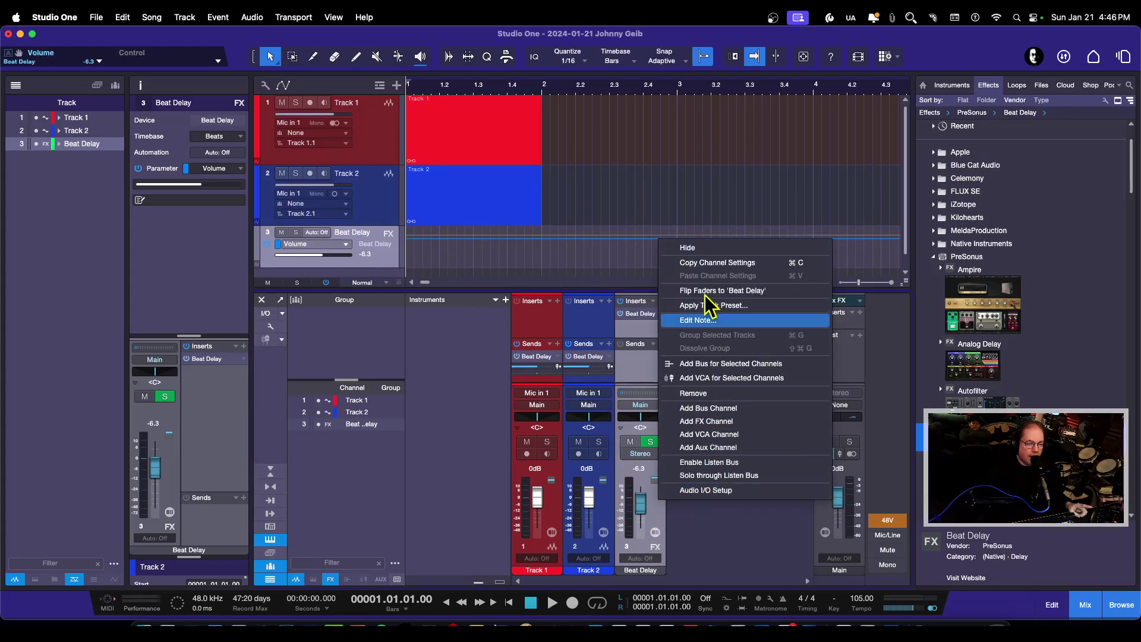
{"action": "left_click", "coordinate": [693, 248]}
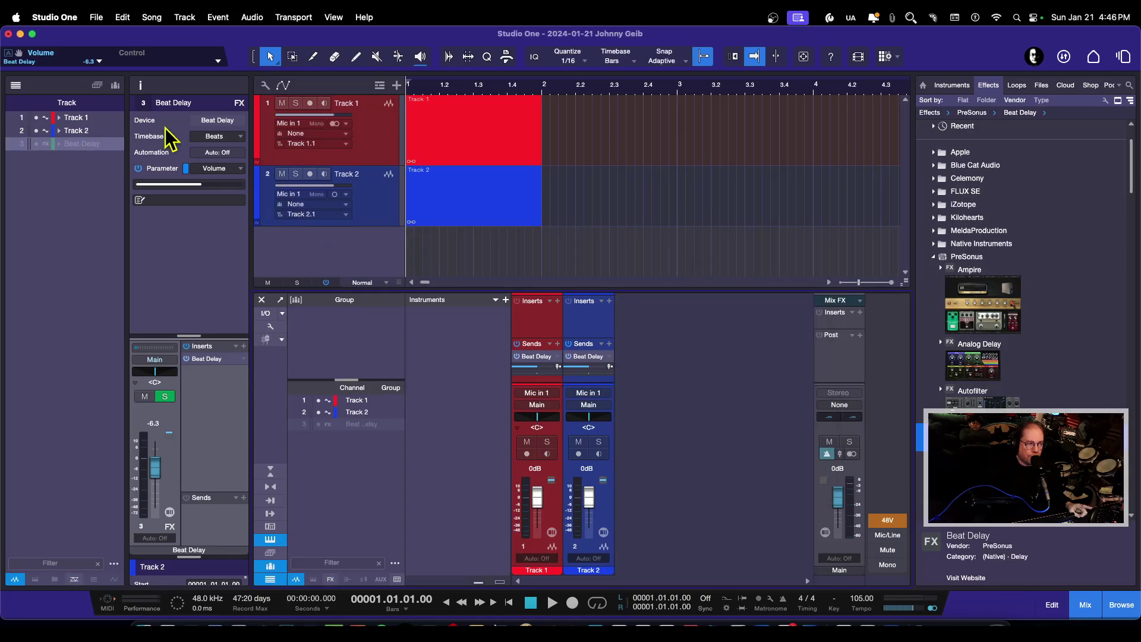
{"action": "left_click", "coordinate": [36, 144]}
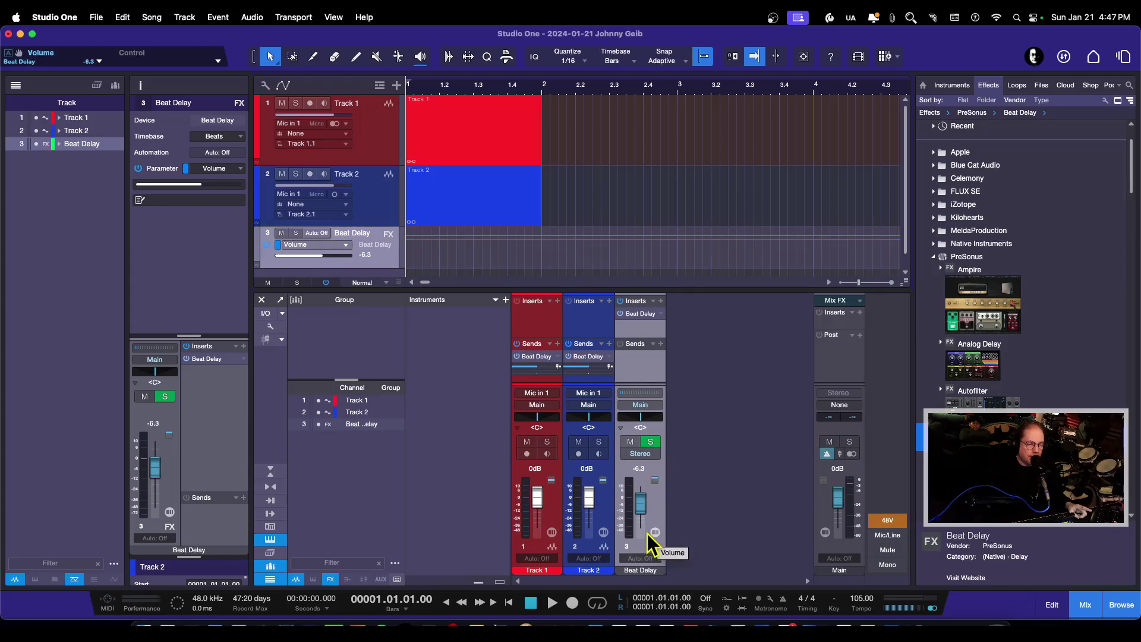
- Hide the Beat Delay track from the arrangement, restore it from the track list, and check its console channel's context options
{"action": "right_click", "coordinate": [389, 275]}
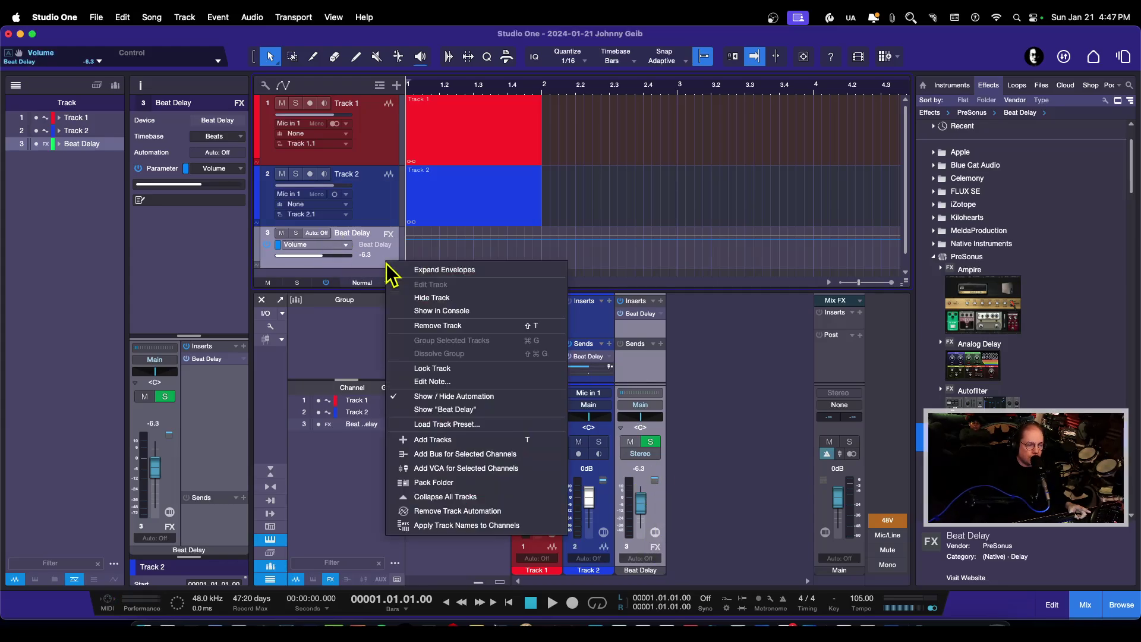
{"action": "left_click", "coordinate": [437, 306]}
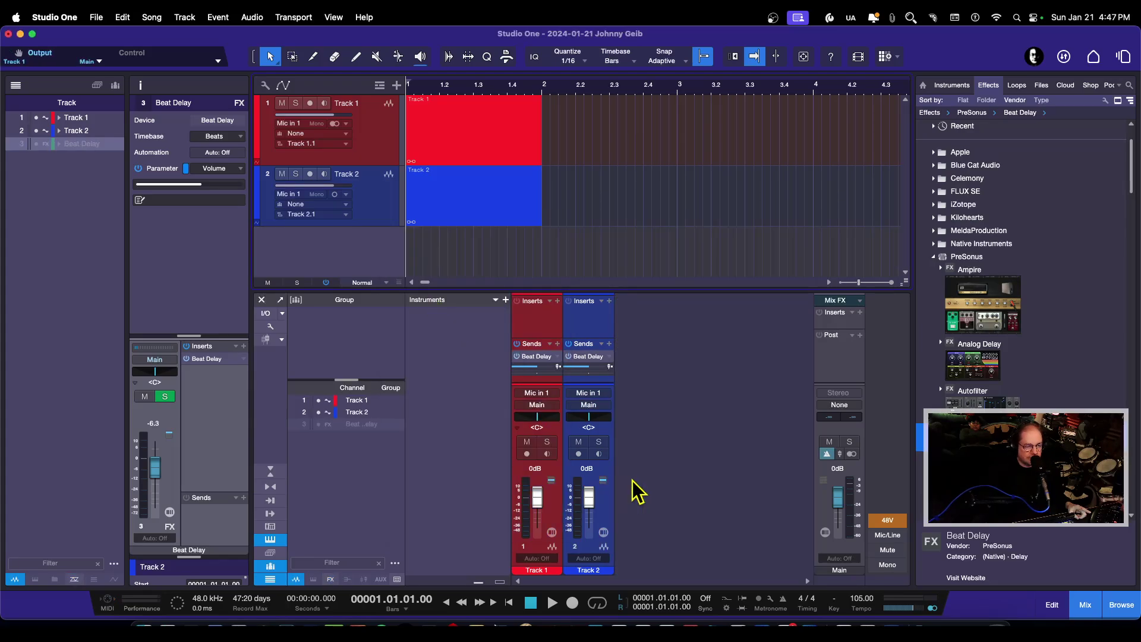
{"action": "left_click", "coordinate": [36, 144]}
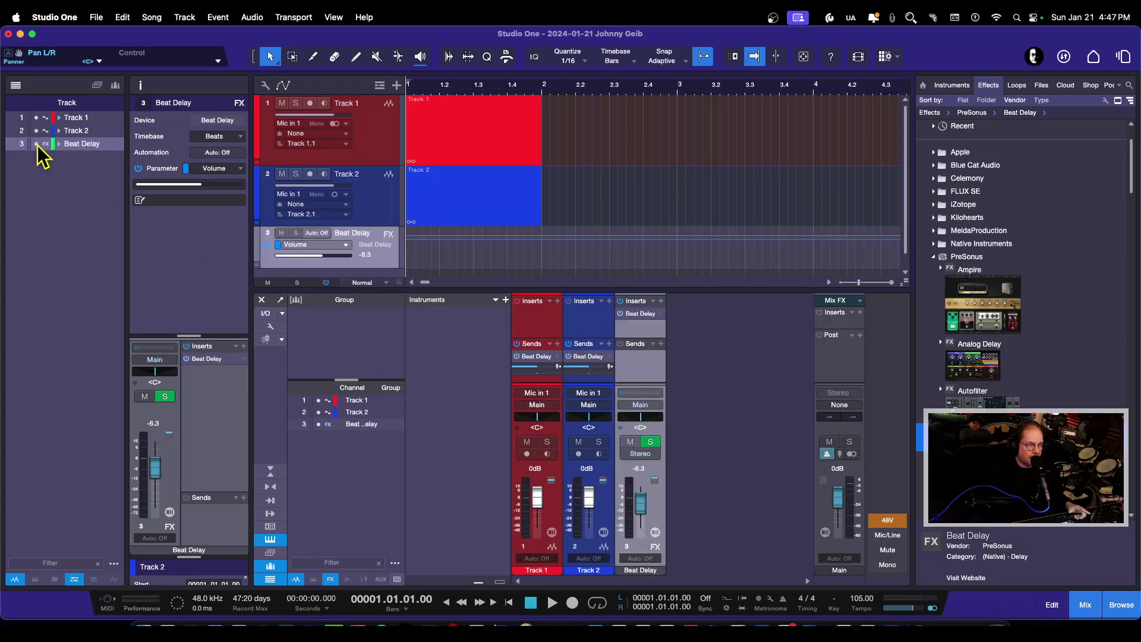
{"action": "right_click", "coordinate": [651, 382]}
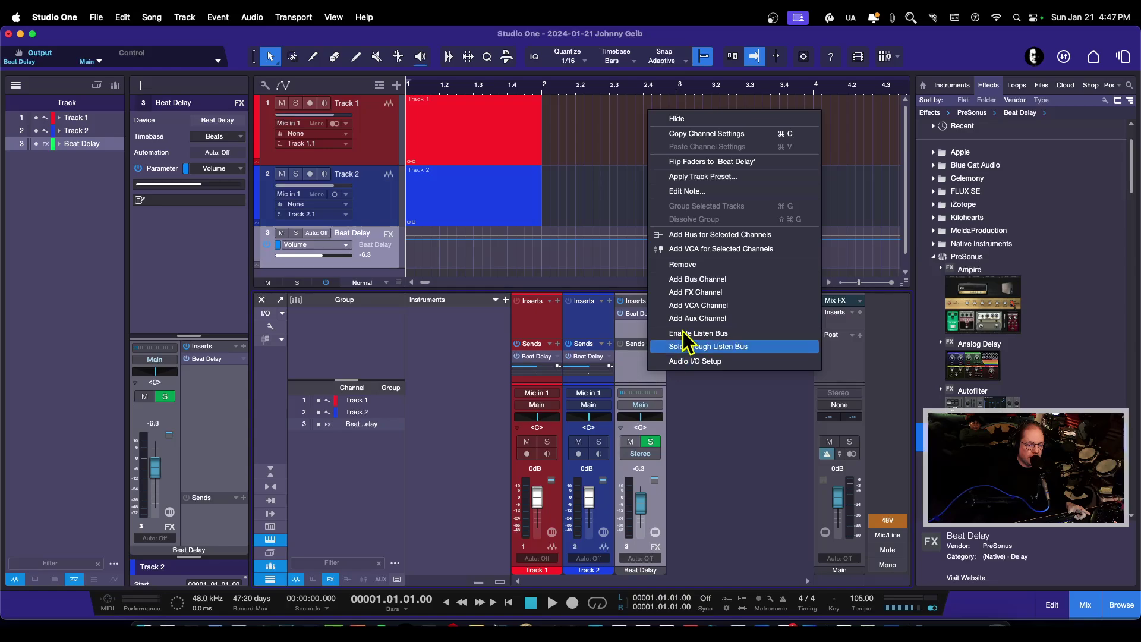
{"action": "left_click", "coordinate": [711, 511]}
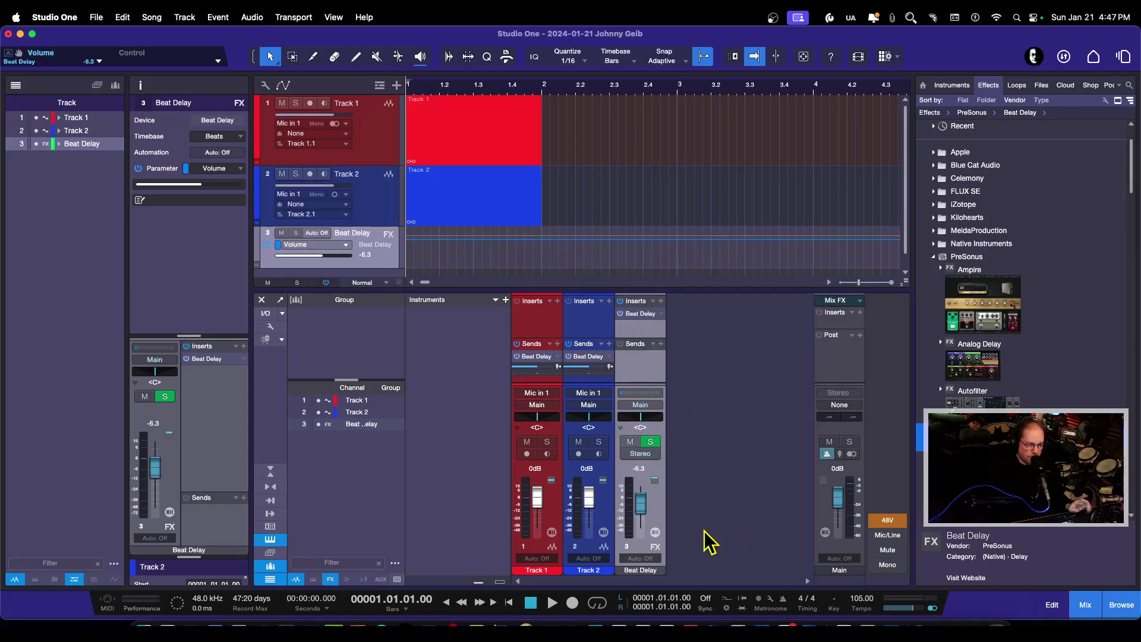
- Remove the Volume automation from the Beat Delay channel and delete the empty Beat Delay automation track
{"action": "right_click", "coordinate": [642, 501]}
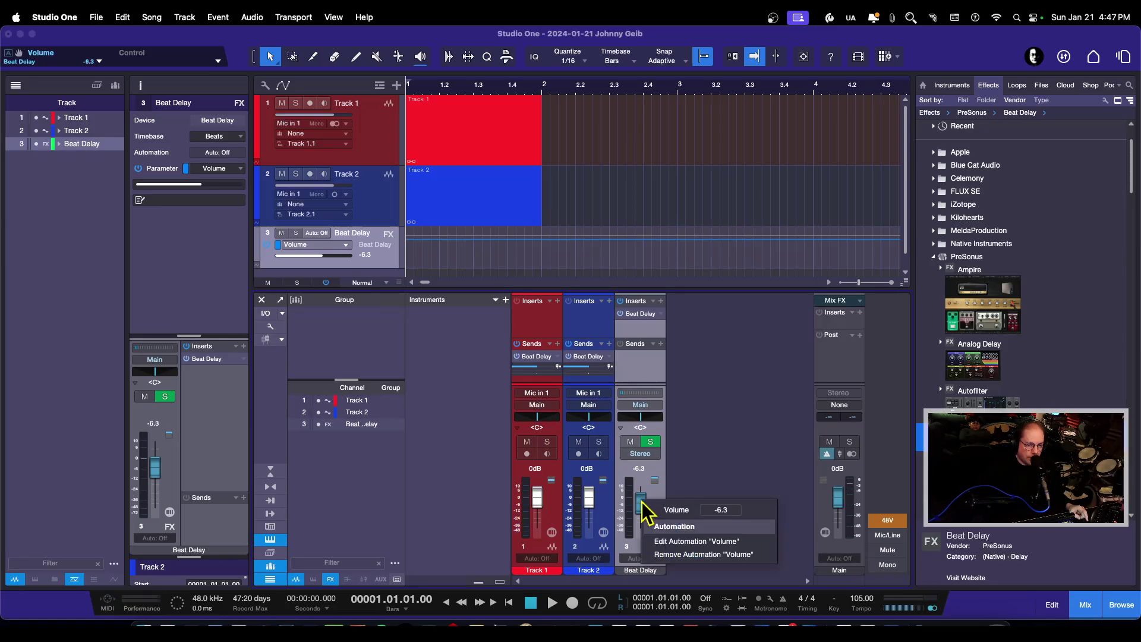
{"action": "left_click", "coordinate": [691, 555]}
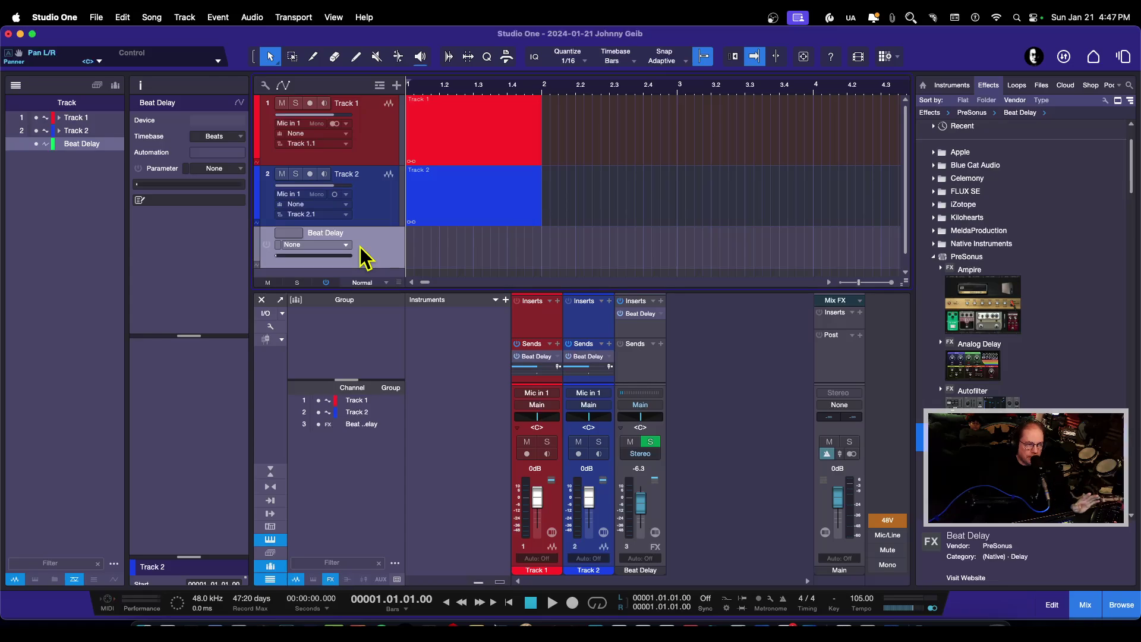
{"action": "right_click", "coordinate": [388, 244]}
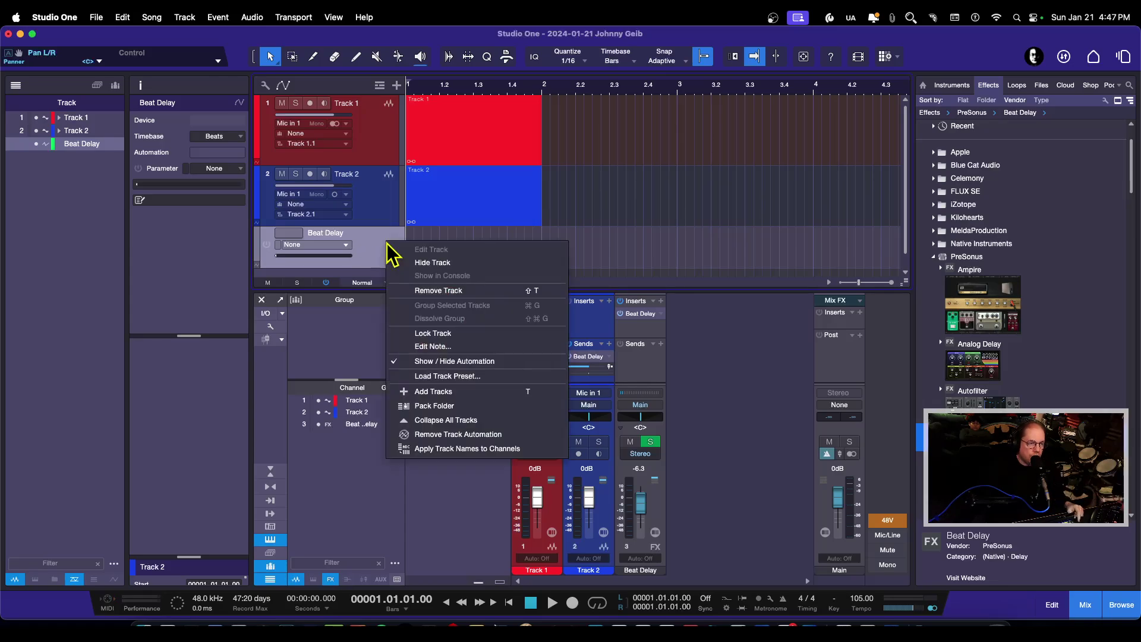
{"action": "left_click", "coordinate": [433, 292]}
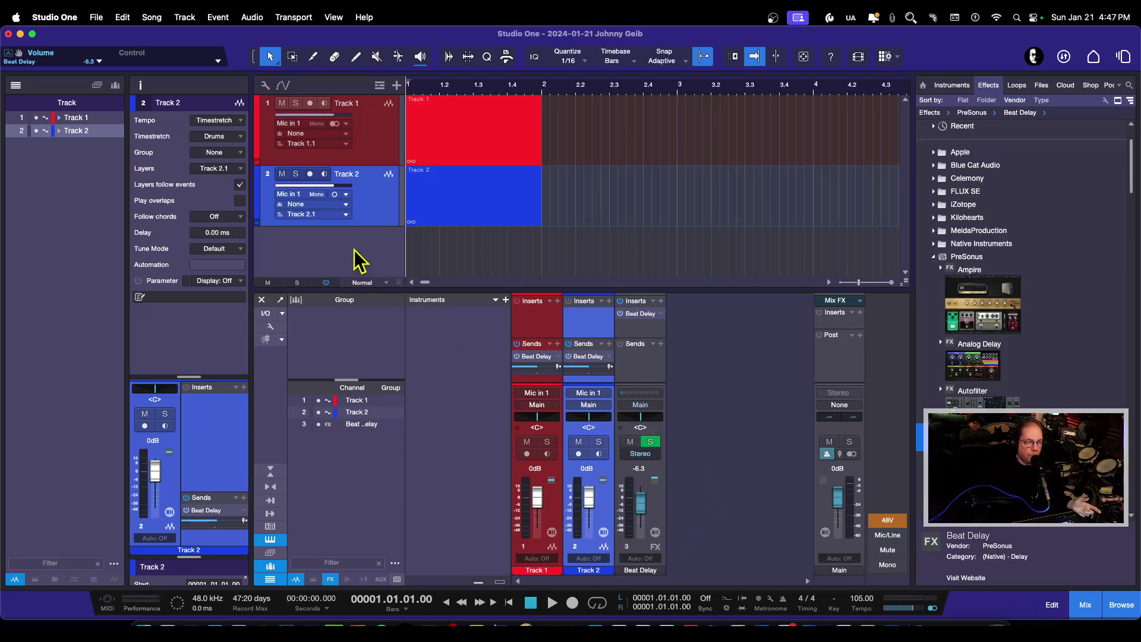
- Show the Beat Delay channel's Volume automation in the arrangement again and vary its volume, lowering it to -25.2 dB and ending at +0.2 dB
{"action": "right_click", "coordinate": [641, 504]}
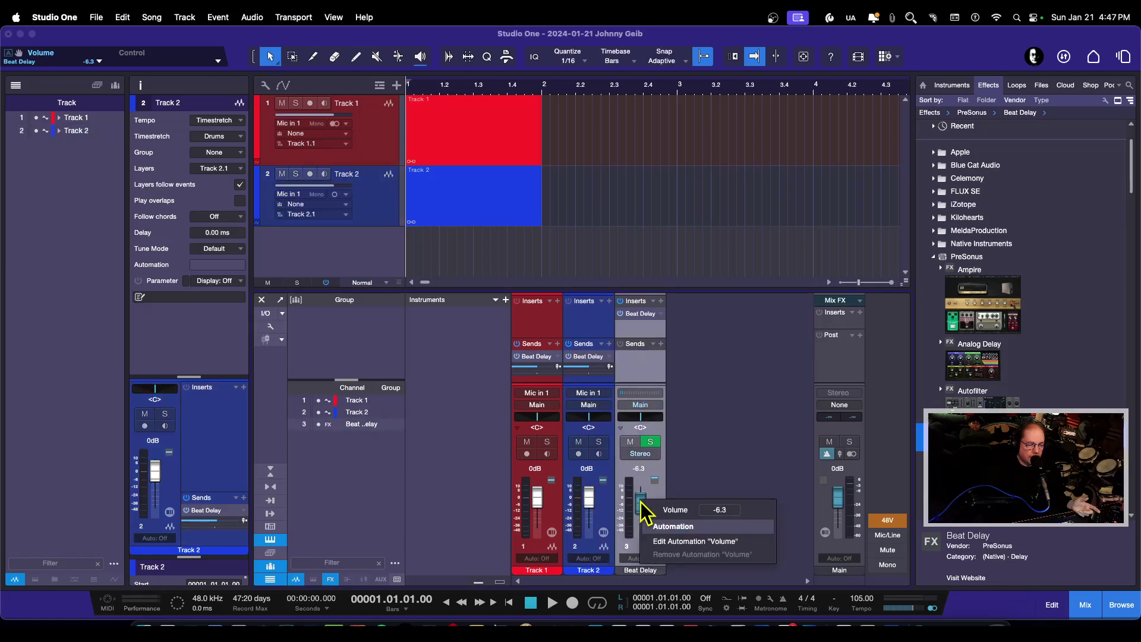
{"action": "left_click", "coordinate": [670, 542]}
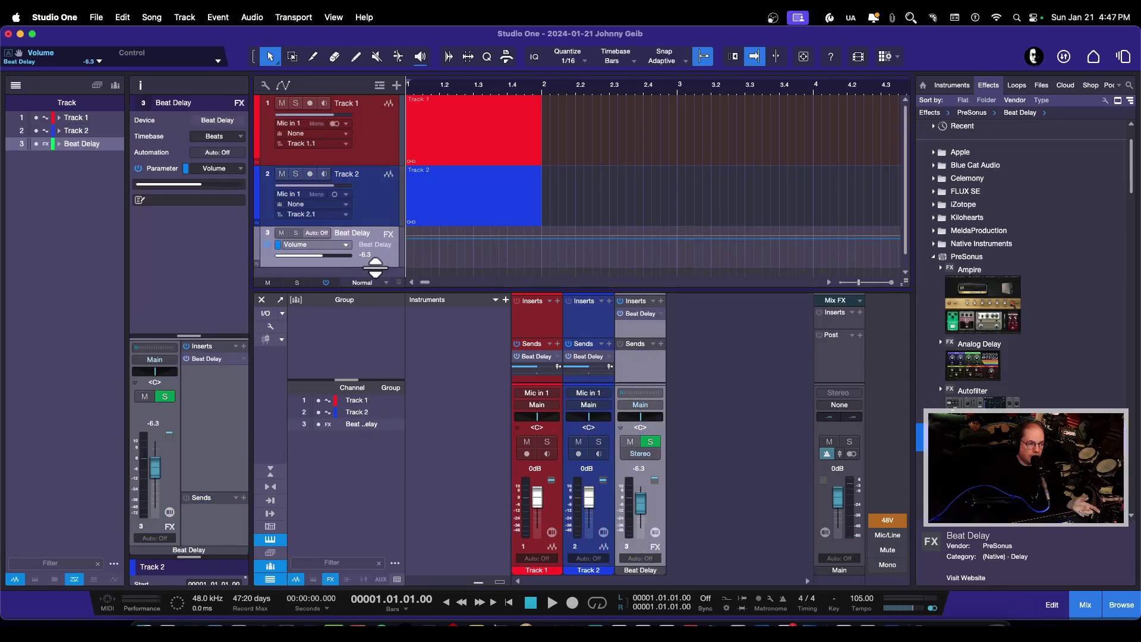
{"action": "left_click_drag", "start_coordinate": [322, 256], "coordinate": [319, 254]}
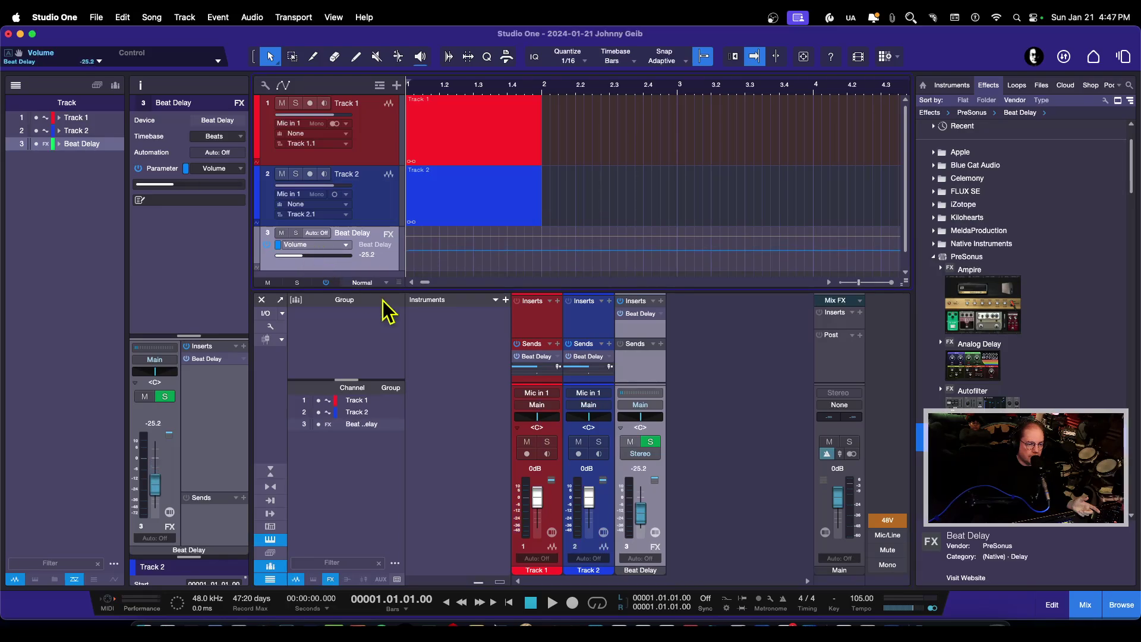
{"action": "mouse_move", "coordinate": [640, 513]}
{"action": "left_mouse_down"}
{"action": "mouse_move", "coordinate": [645, 523]}
{"action": "mouse_move", "coordinate": [642, 505]}
{"action": "left_mouse_up"}
{"action": "key", "text": "super+z"}
{"action": "key", "text": "super+z"}
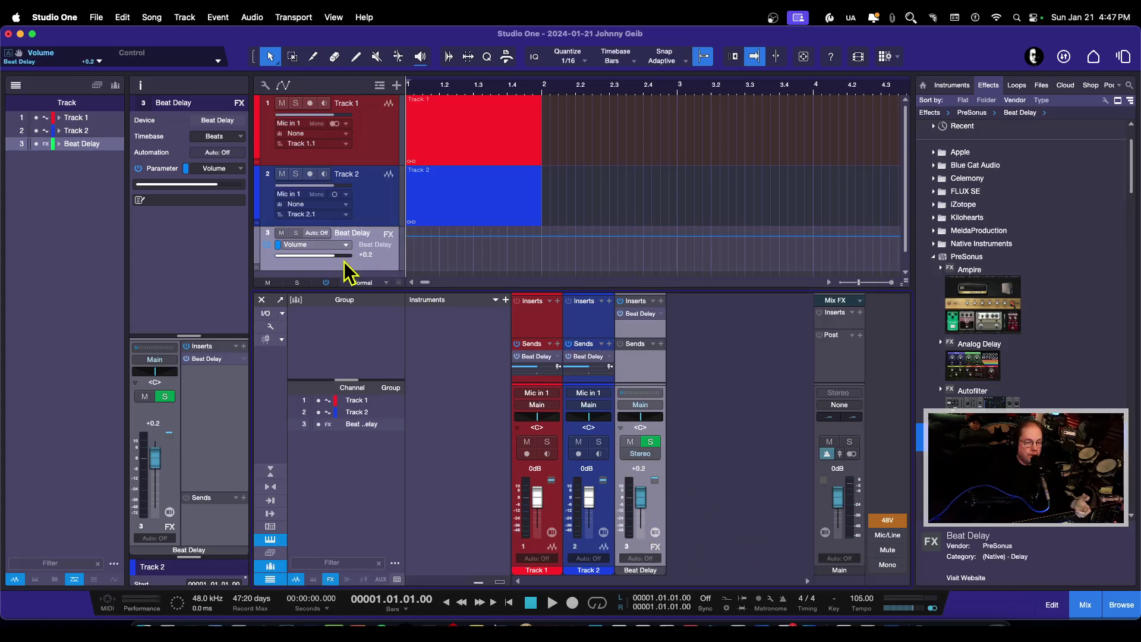
- Remove the Volume automation from the Beat Delay channel and lower its volume to -4.3 dB
{"action": "right_click", "coordinate": [642, 496]}
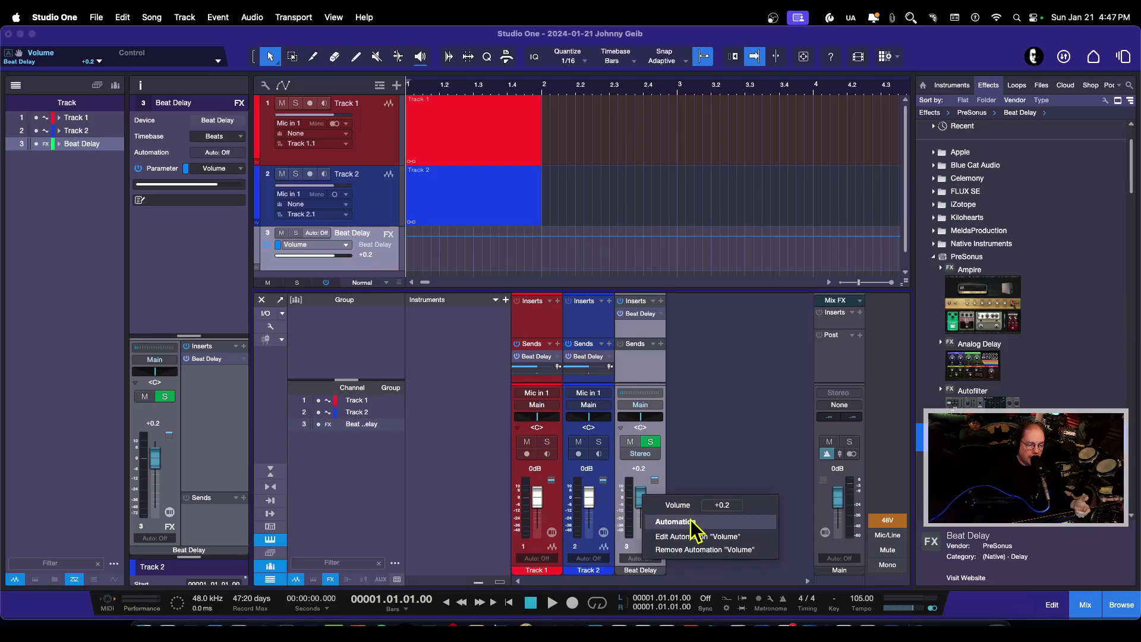
{"action": "left_click", "coordinate": [681, 550]}
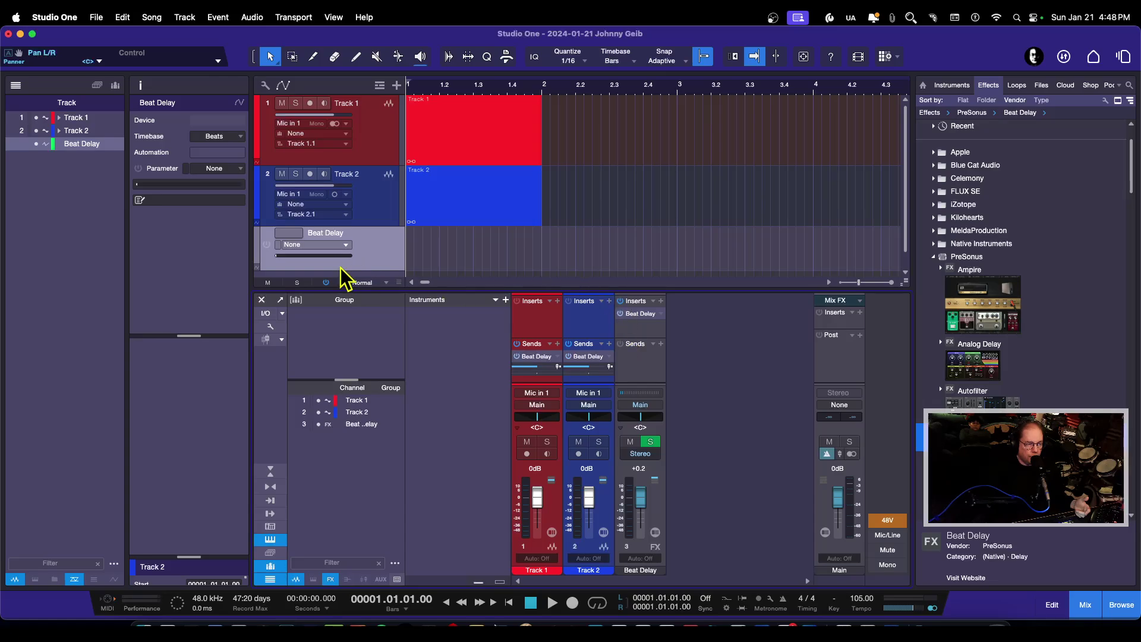
{"action": "left_click_drag", "start_coordinate": [641, 505], "coordinate": [642, 510]}
- Remove the empty Beat Delay automation track from the arrangement
{"action": "right_click", "coordinate": [386, 263]}
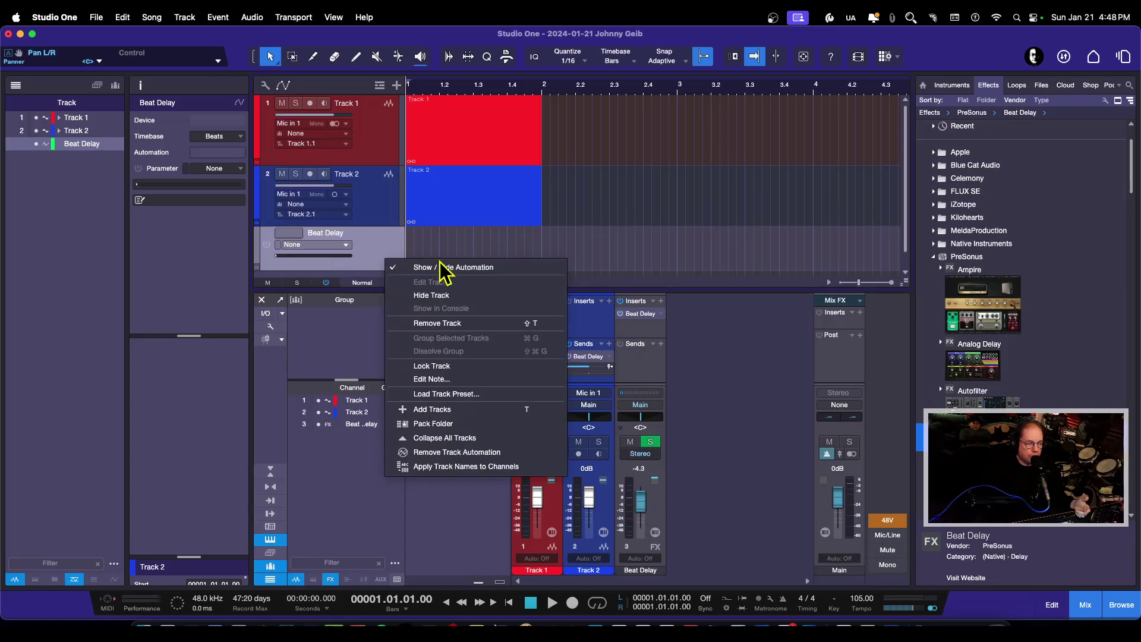
{"action": "left_click", "coordinate": [429, 326]}
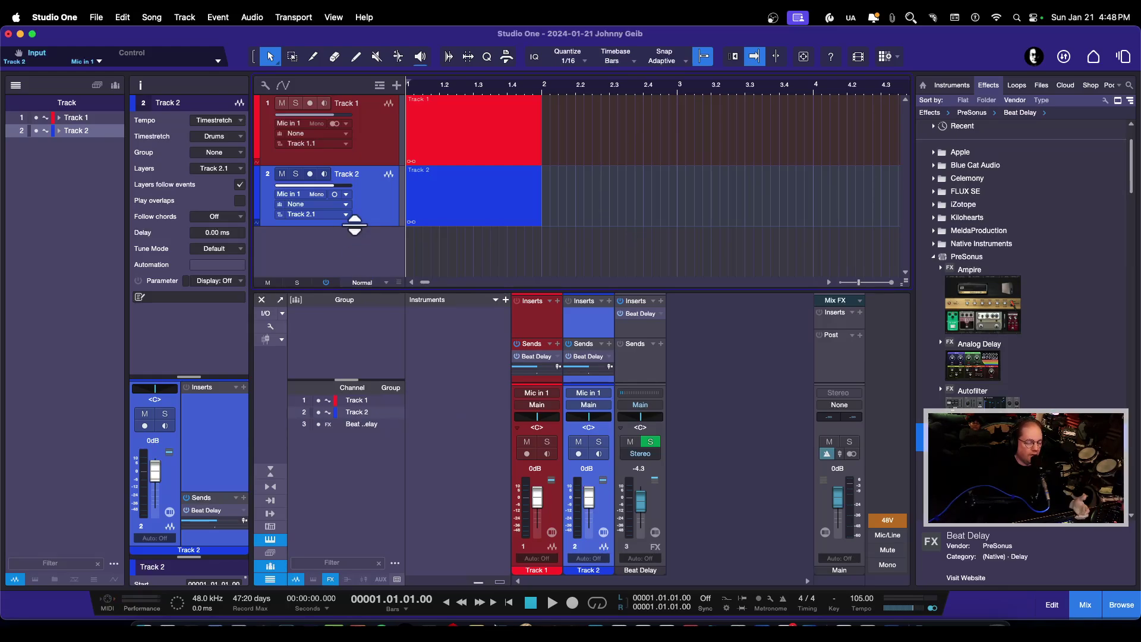
{"action": "left_click", "coordinate": [654, 542]}
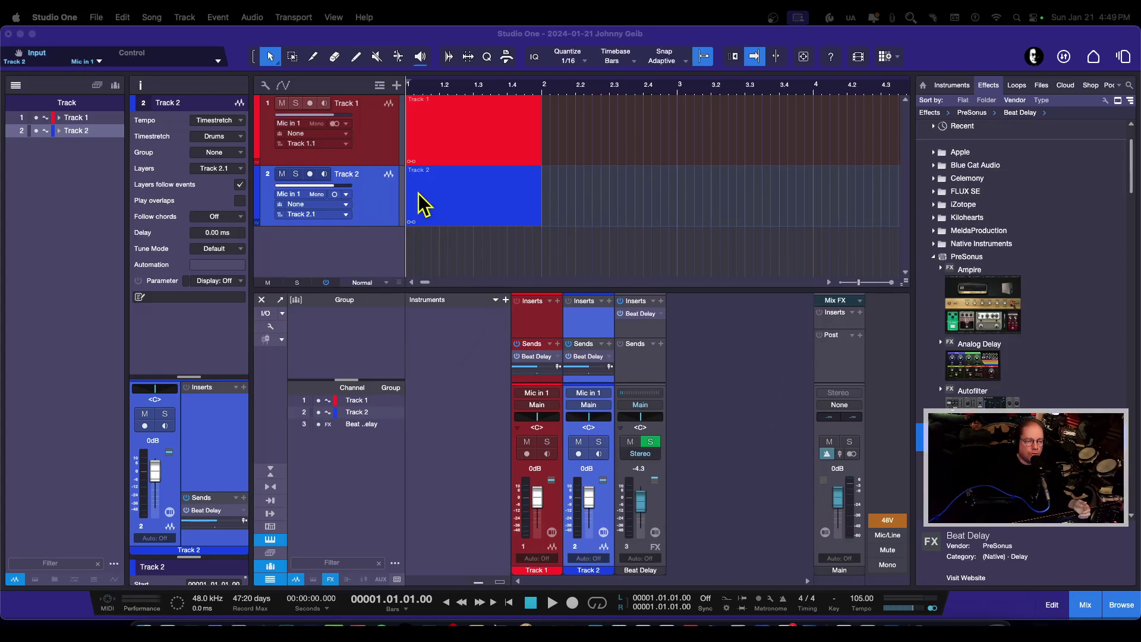
- Lower the volume of Track 2 to -2.3 dB and of Track 1 to -3.0 dB from their track headers
{"action": "left_click_drag", "start_coordinate": [334, 186], "coordinate": [329, 186]}
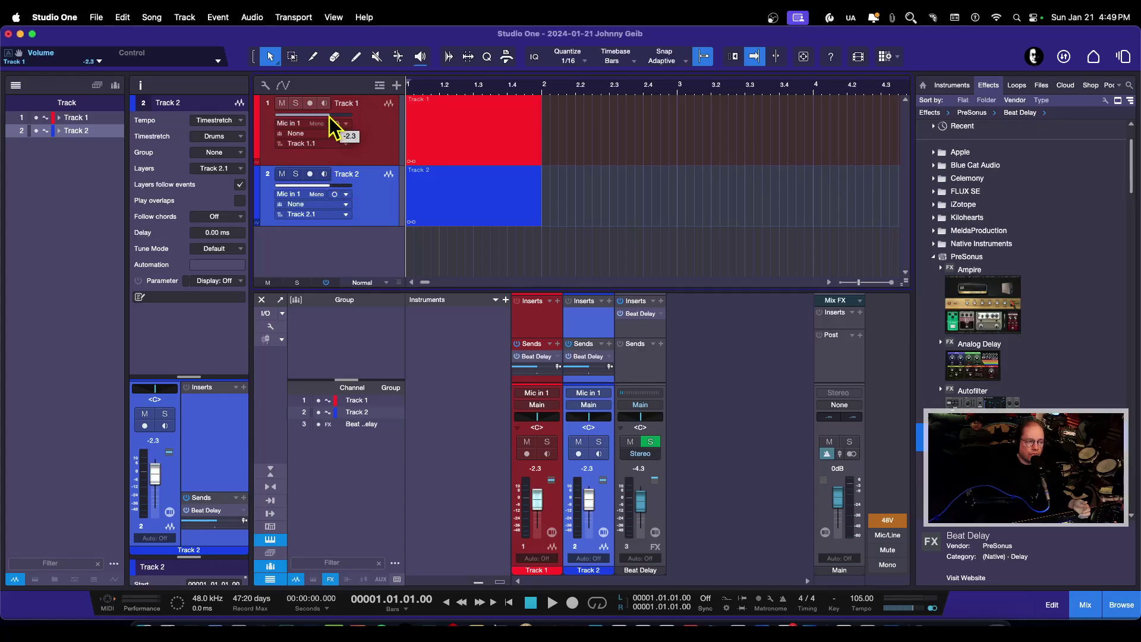
{"action": "left_click_drag", "start_coordinate": [329, 115], "coordinate": [328, 116]}
- Enlarge the channel strip in the track inspector and select Track 1 and Track 2 alternately to compare their strips
{"action": "left_click_drag", "start_coordinate": [197, 379], "coordinate": [200, 244]}
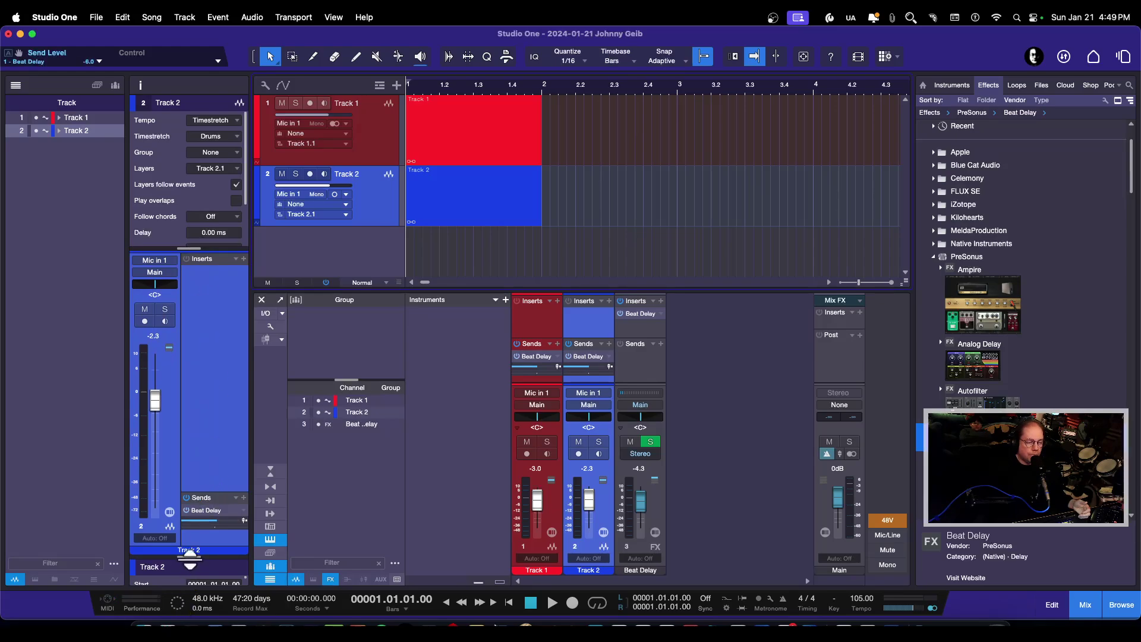
{"action": "left_click_drag", "start_coordinate": [189, 557], "coordinate": [284, 292]}
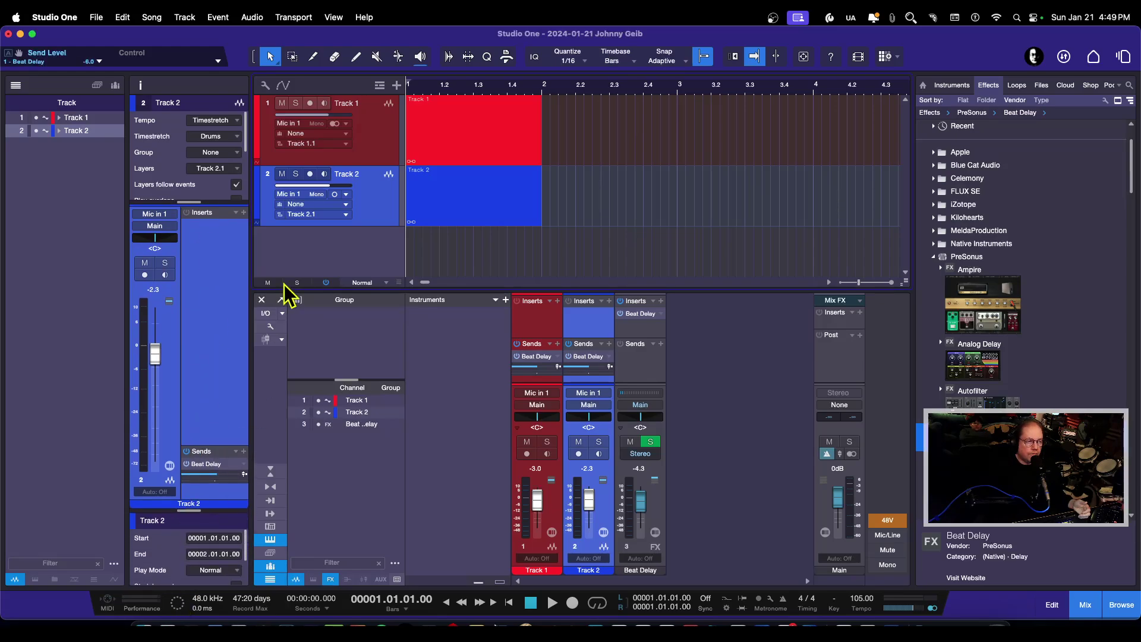
{"action": "left_click", "coordinate": [385, 156]}
{"action": "left_click", "coordinate": [380, 178]}
{"action": "left_click", "coordinate": [383, 149]}
{"action": "left_click", "coordinate": [318, 220]}
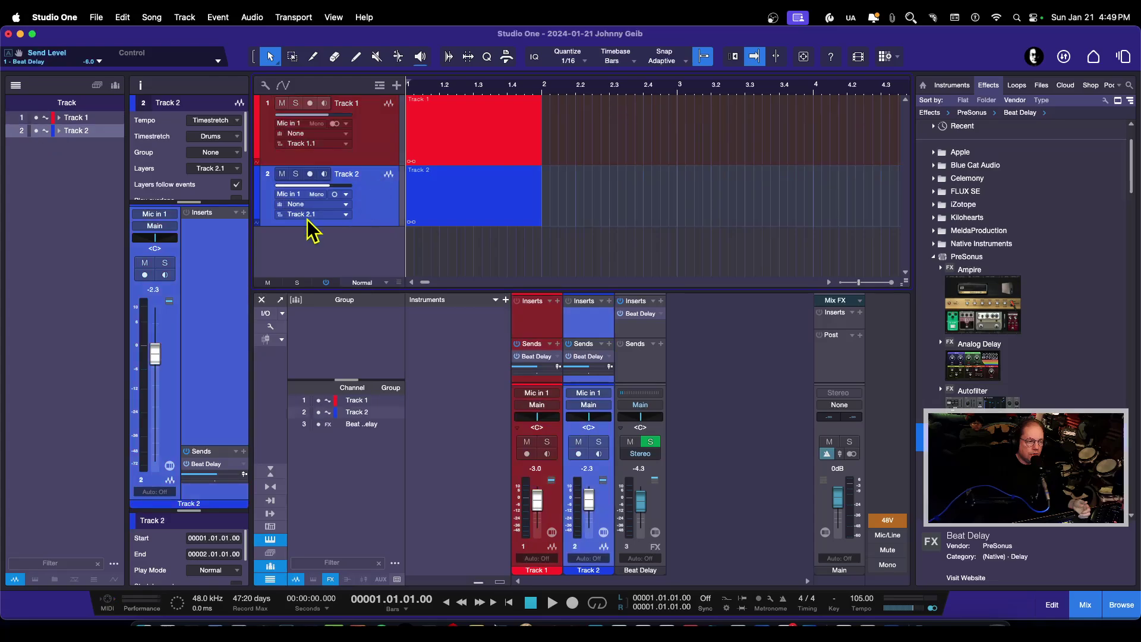
- Hide the mix console and add two mono audio tracks with input Mic in 1 and output Main
{"action": "left_click", "coordinate": [1091, 612]}
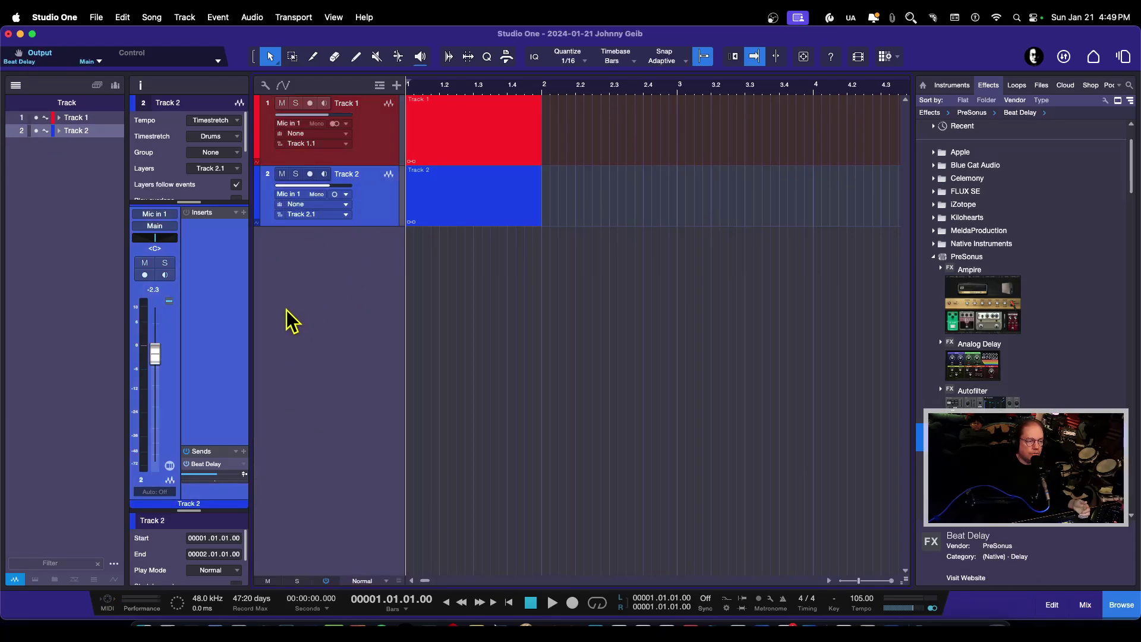
{"action": "double_click", "coordinate": [340, 301]}
{"action": "left_click", "coordinate": [624, 369]}
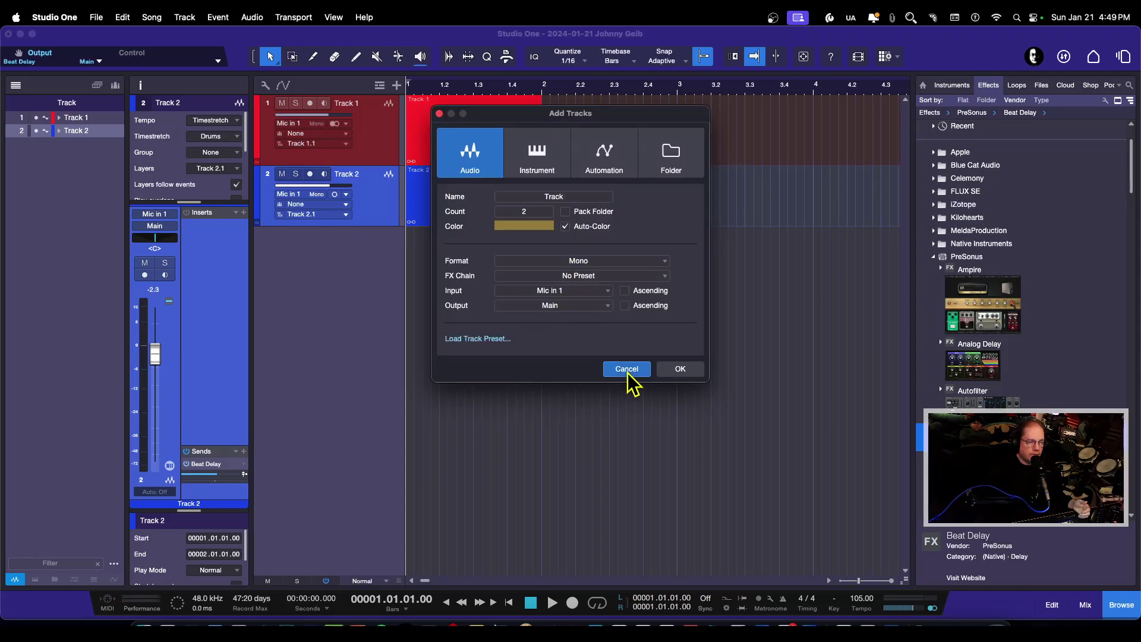
{"action": "double_click", "coordinate": [358, 303]}
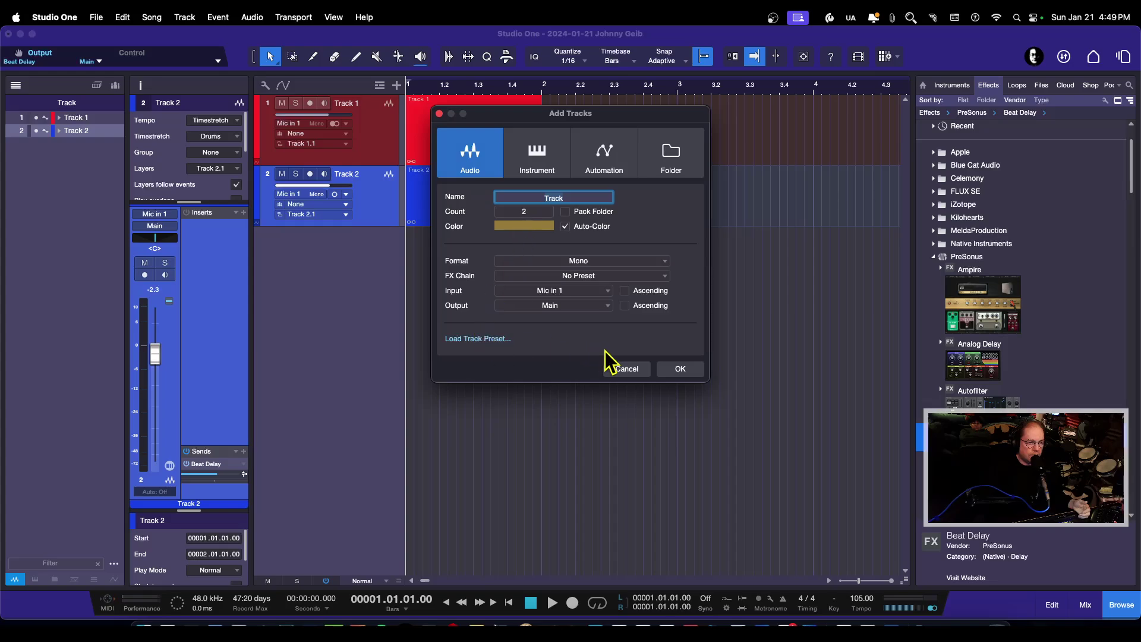
{"action": "left_click", "coordinate": [683, 371]}
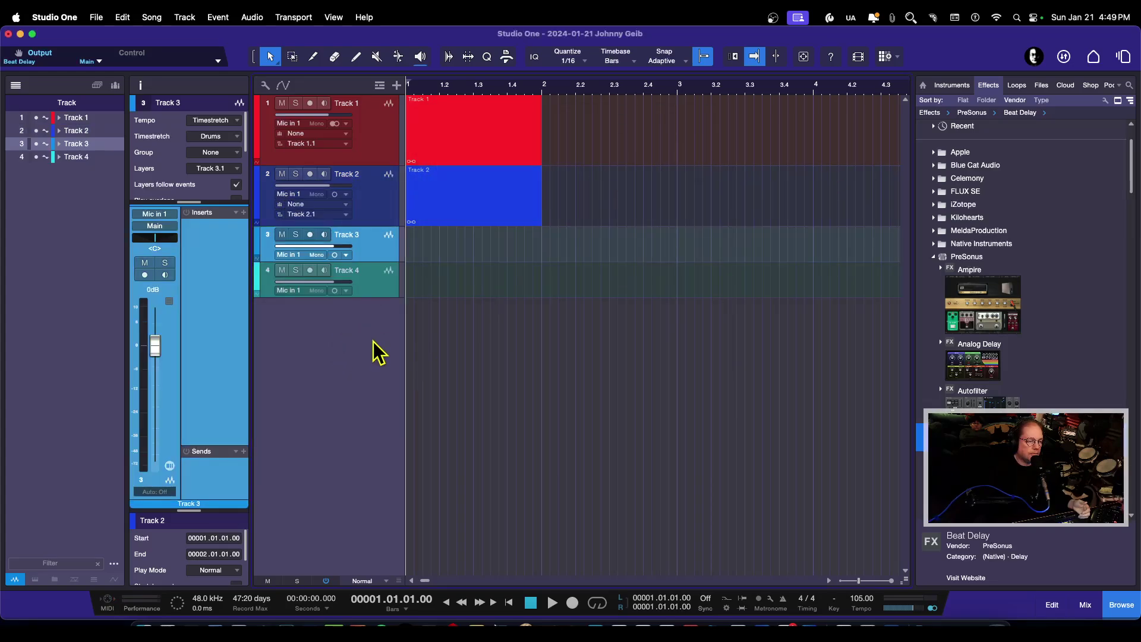
- Set the track height to Medium and resize the inspector sections to give the track parameters and event settings more room
{"action": "key", "text": "shift+e"}
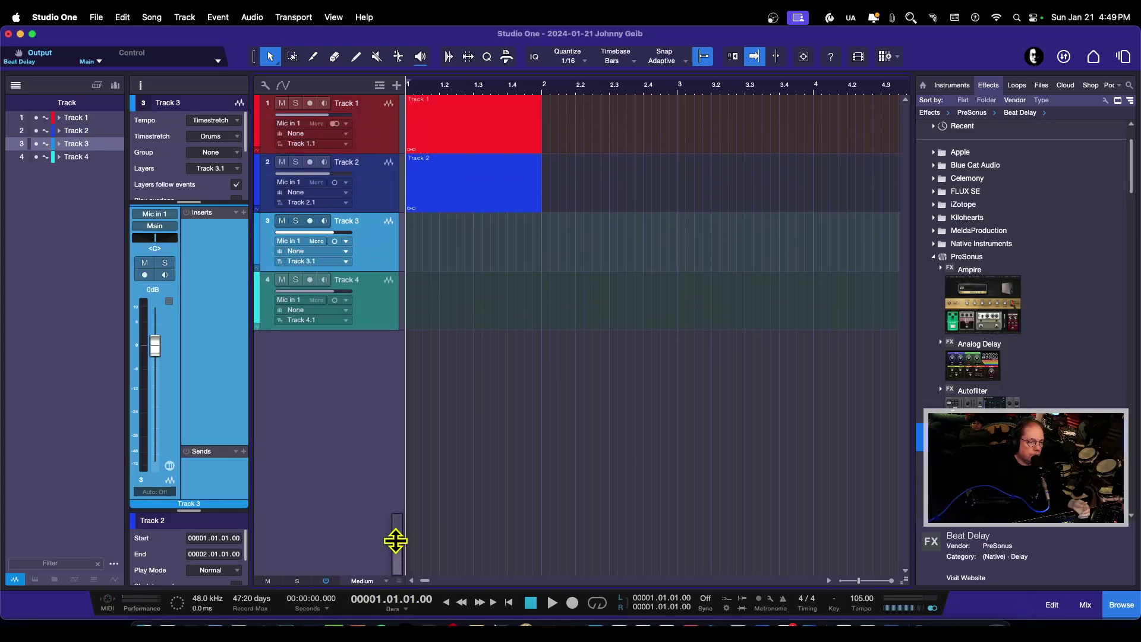
{"action": "left_click_drag", "start_coordinate": [200, 515], "coordinate": [199, 490]}
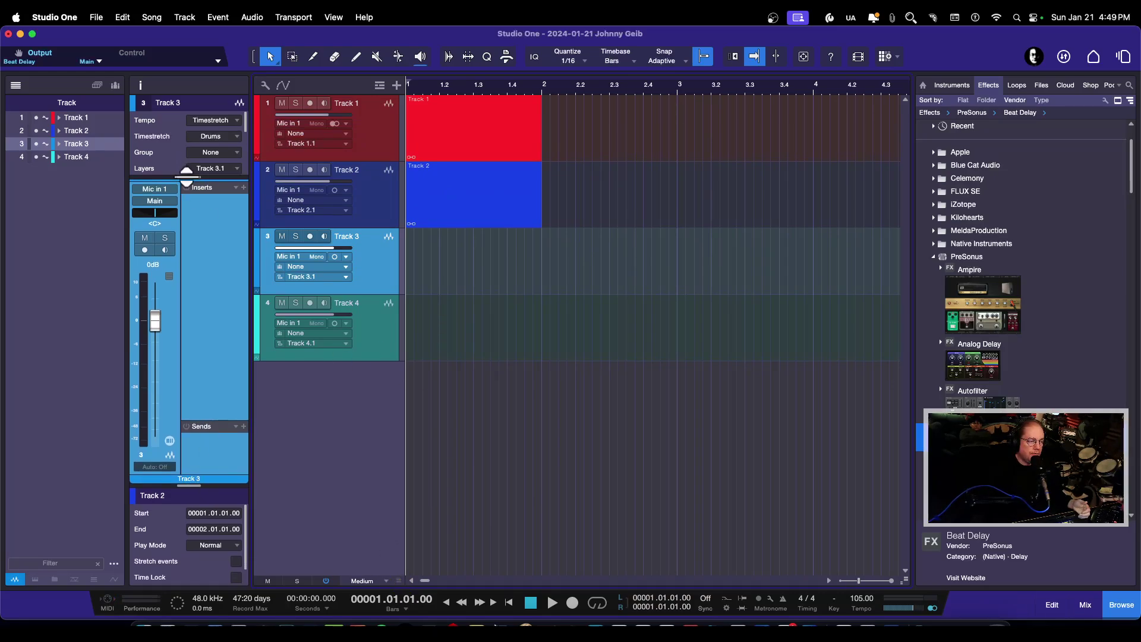
{"action": "left_click_drag", "start_coordinate": [187, 172], "coordinate": [188, 273]}
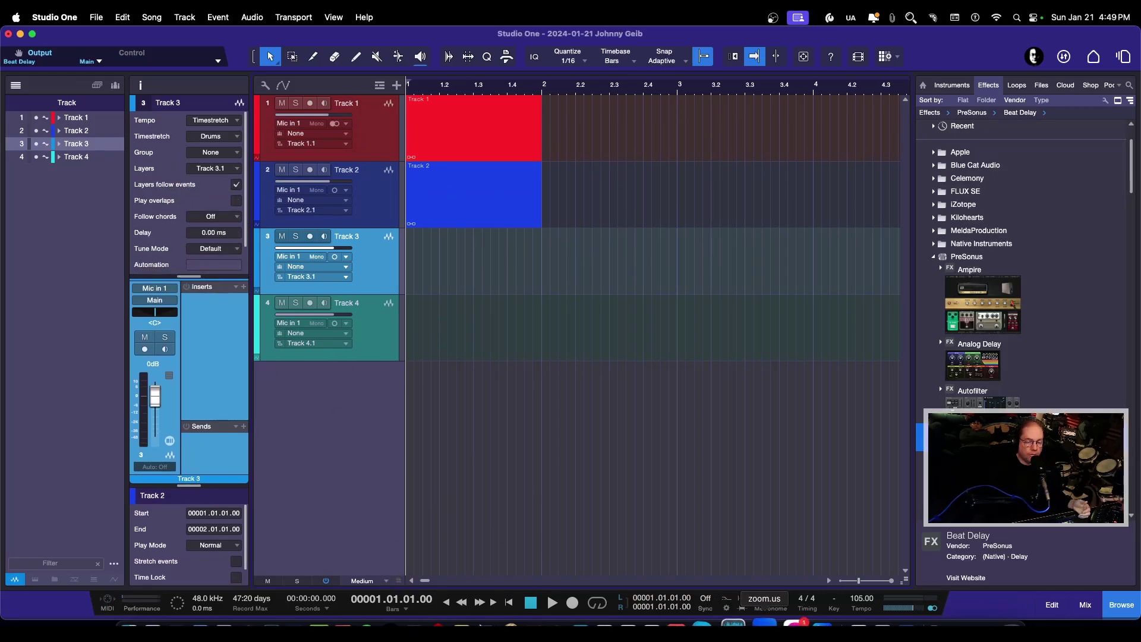
- Open the audio editor and select Tracks 2, 3 and 1 in turn to examine their inspector channel strips
{"action": "left_click", "coordinate": [1052, 605]}
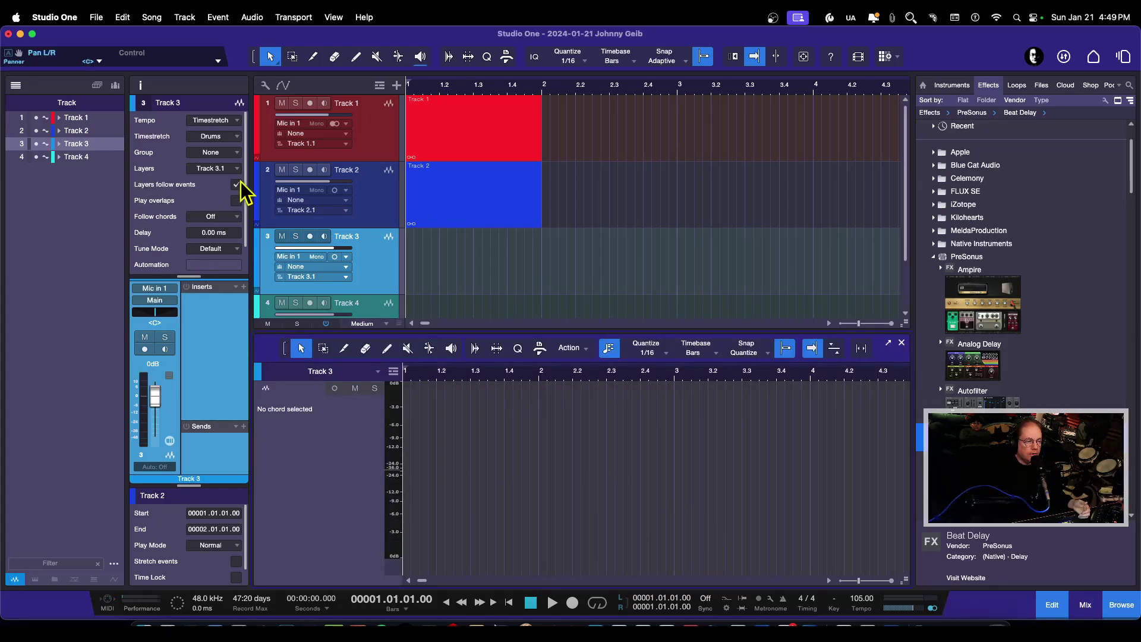
{"action": "left_click", "coordinate": [379, 153]}
{"action": "left_click", "coordinate": [374, 195]}
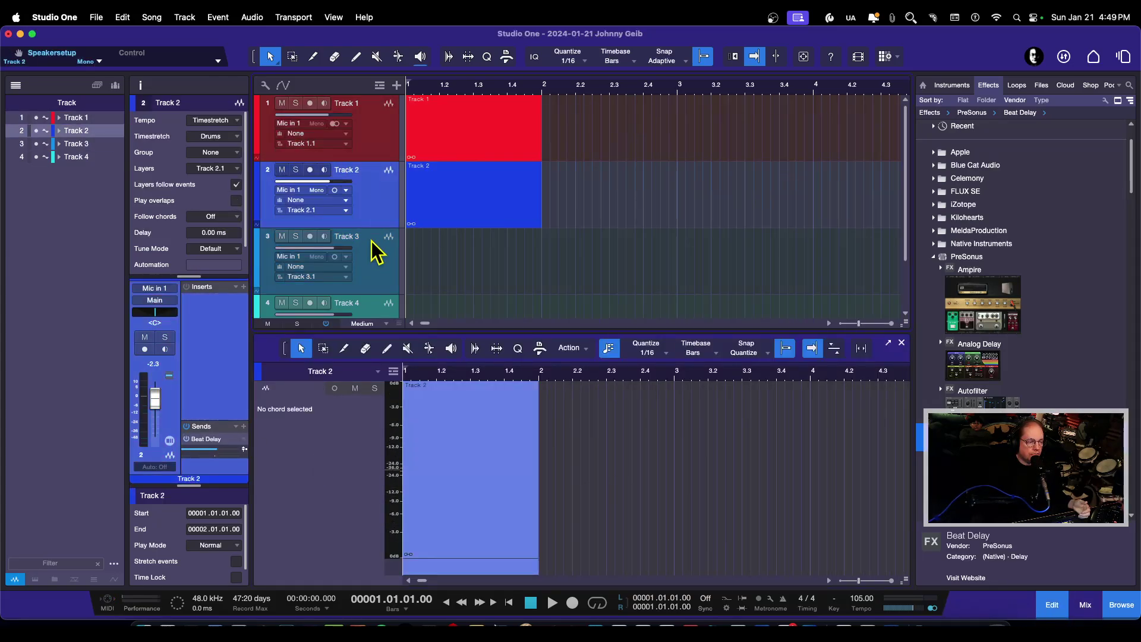
{"action": "left_click", "coordinate": [373, 241]}
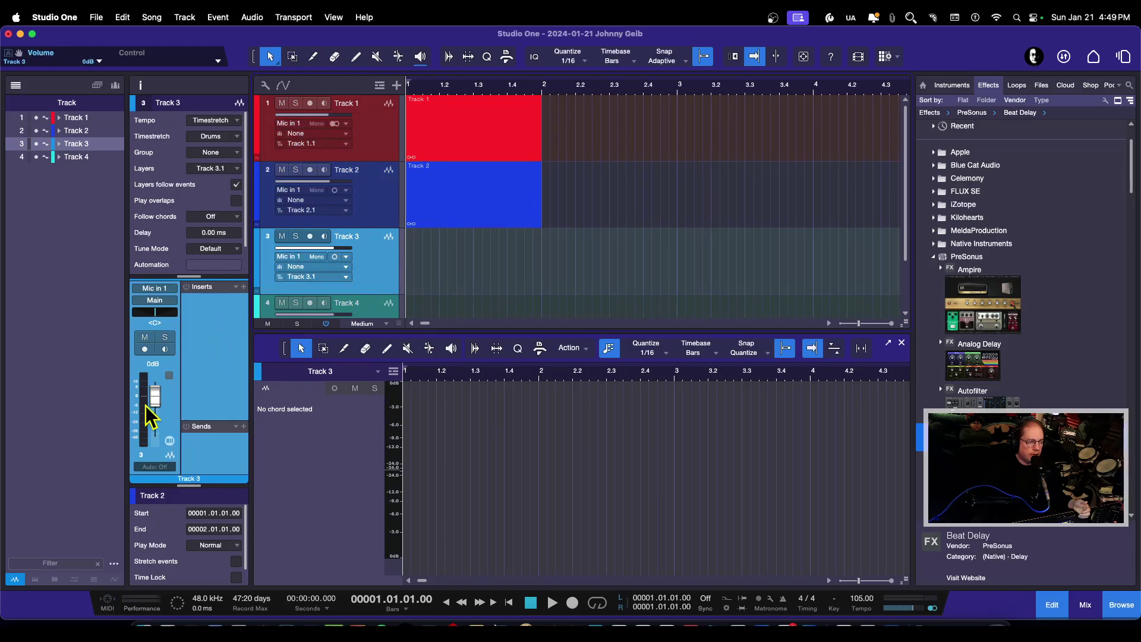
{"action": "left_click", "coordinate": [380, 143]}
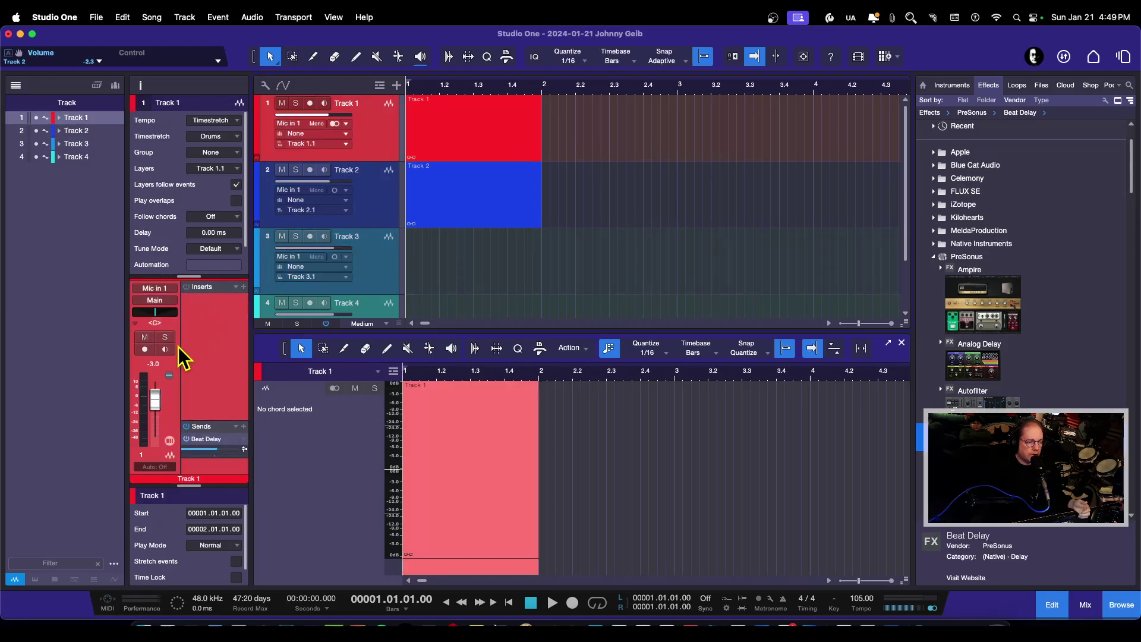